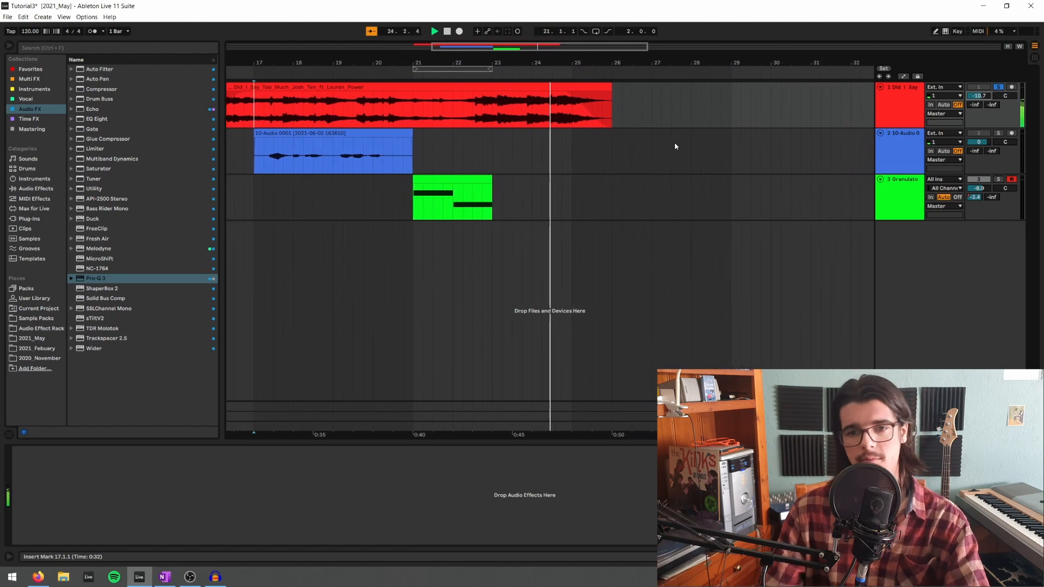
- Stop playback and highlight the two-bar section of the red song clip from 20.3.1 to 22.3.1
left_click_drag(450, 62, 543, 59)
key("space")
left_click(446, 121)
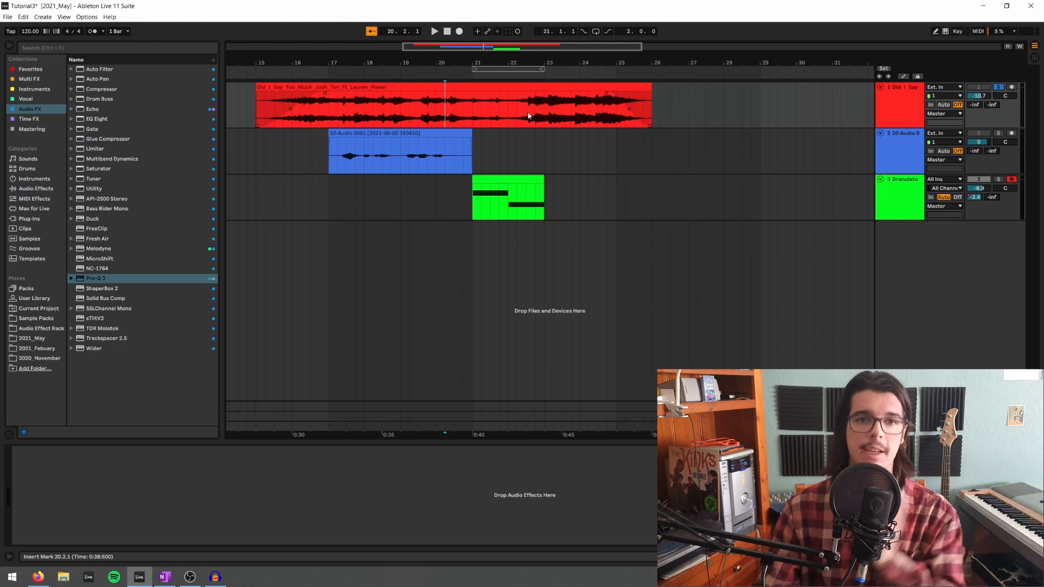
left_click_drag(526, 115, 453, 123)
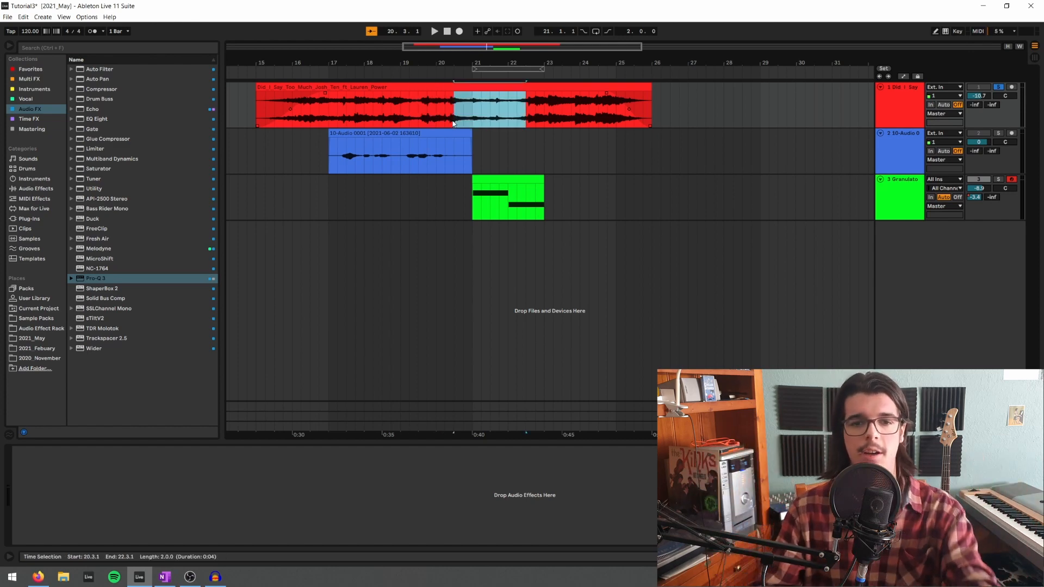
left_click(450, 122)
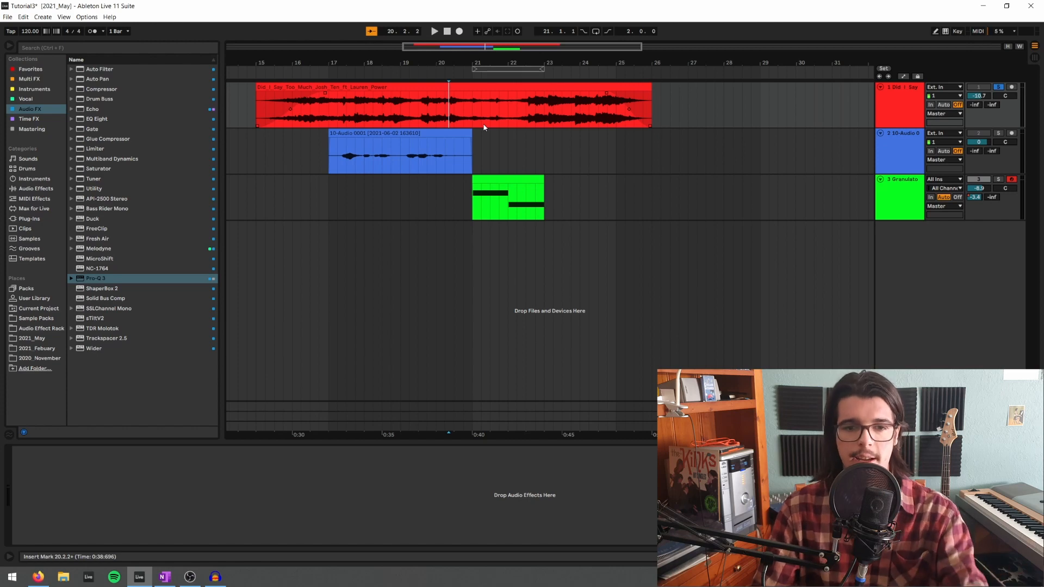
- Select the main phrase in the blue vocal clip from 17.2.1 to 20.3.1 and audition the clip on its own from bar 19
left_click(467, 132)
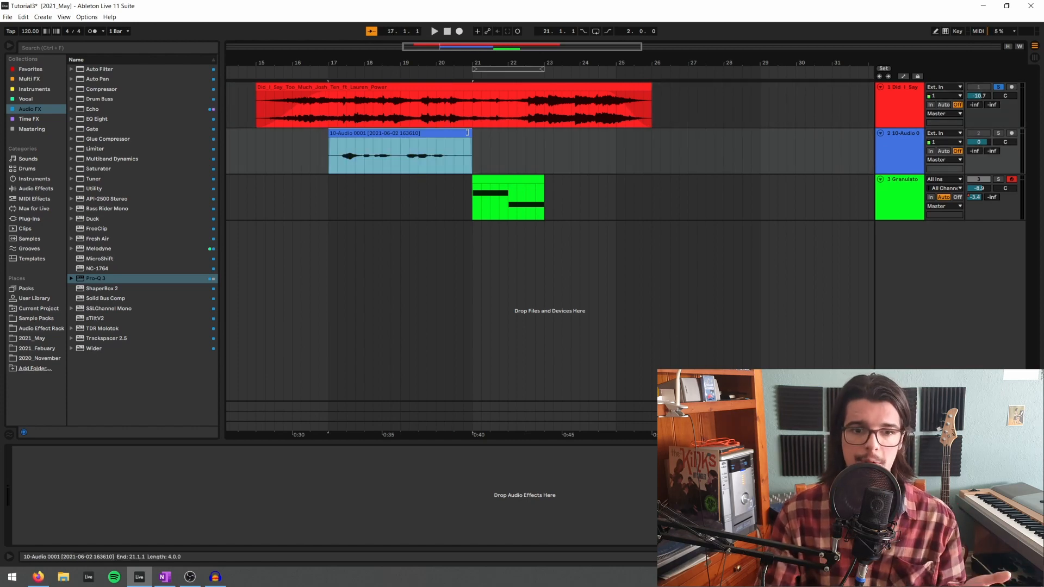
scroll(349, 135, "up", 3)
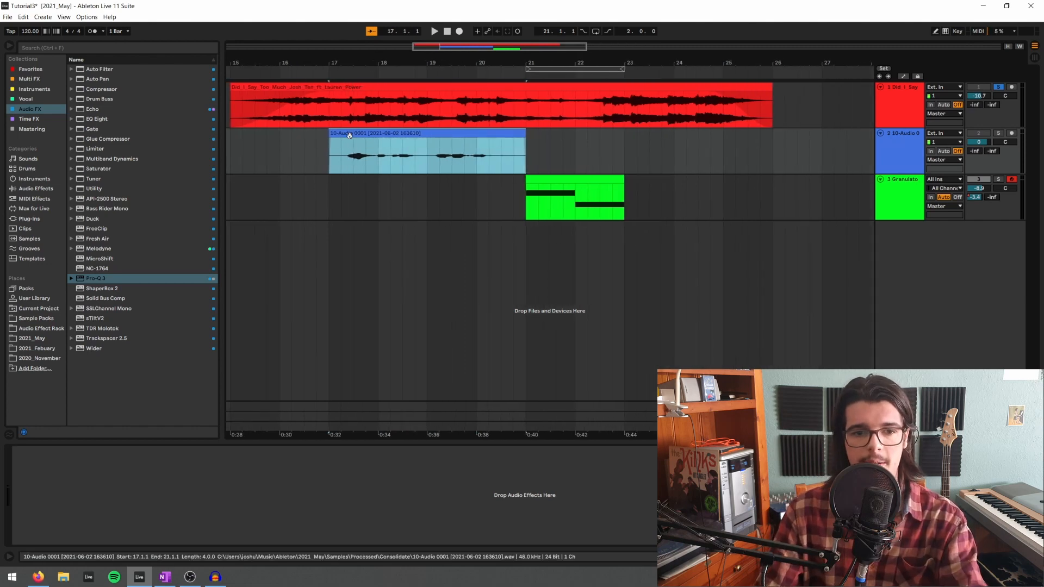
left_click_drag(341, 158, 497, 144)
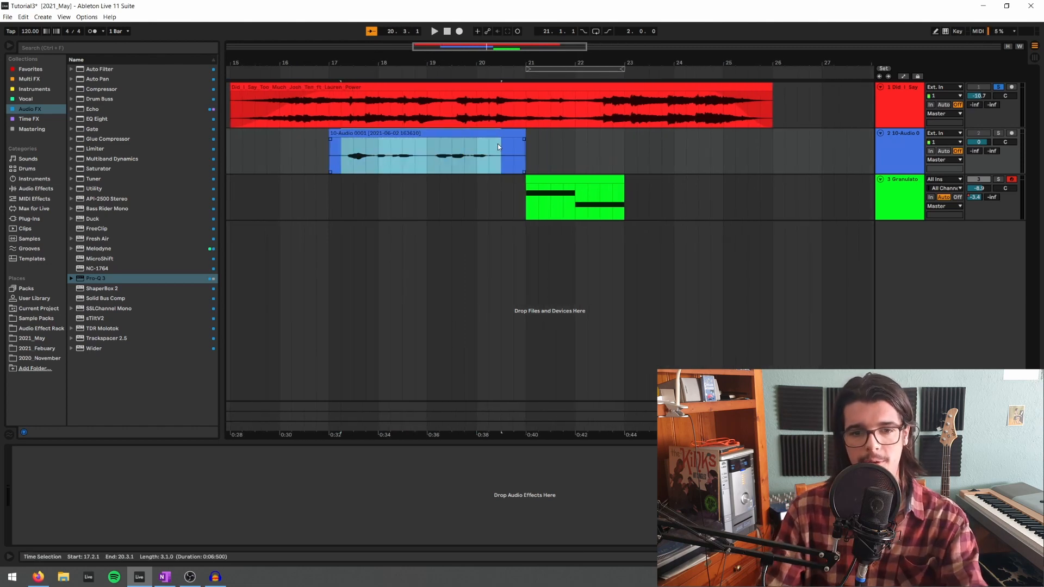
left_click(430, 158)
key("space")
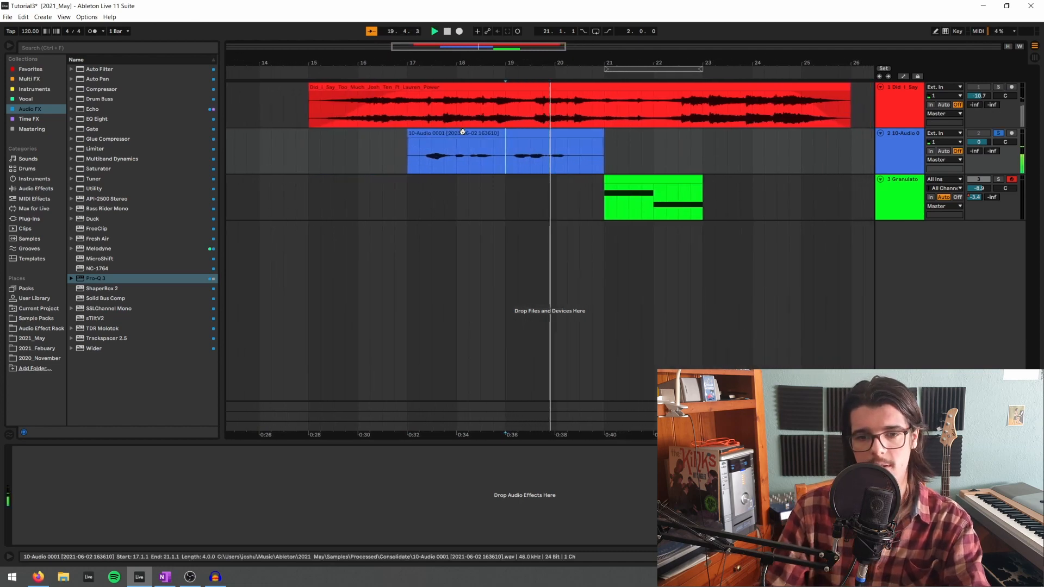
- Stop playback, activate track 3 and inspect its Granulator II device chain
left_click(903, 191)
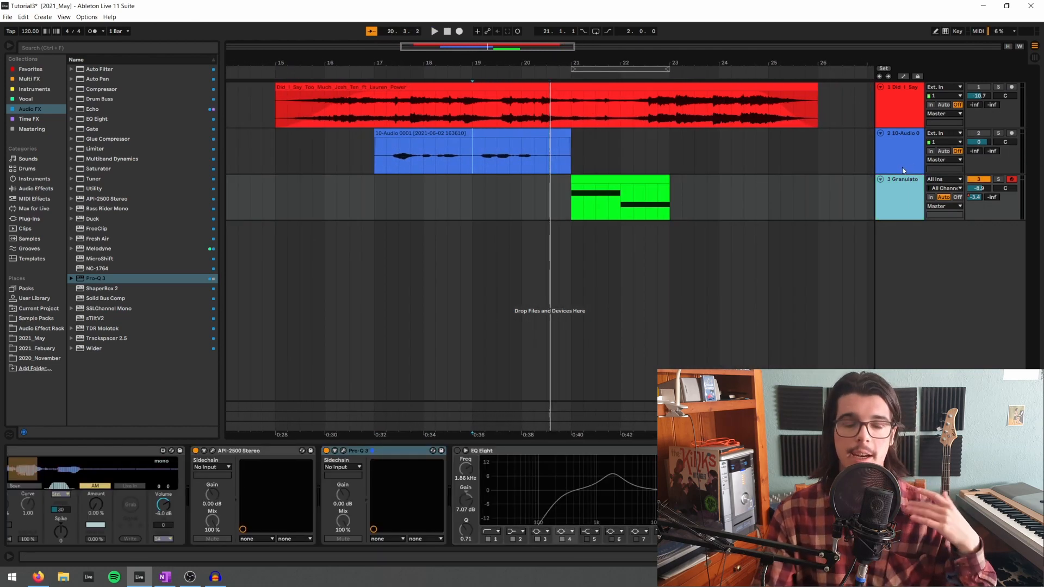
left_click(559, 109)
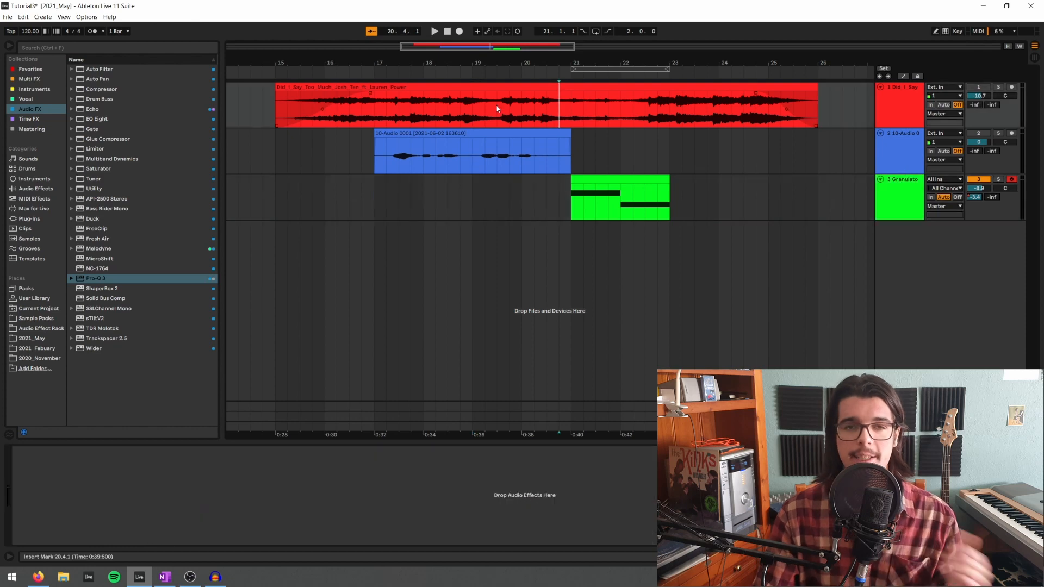
left_click(497, 109)
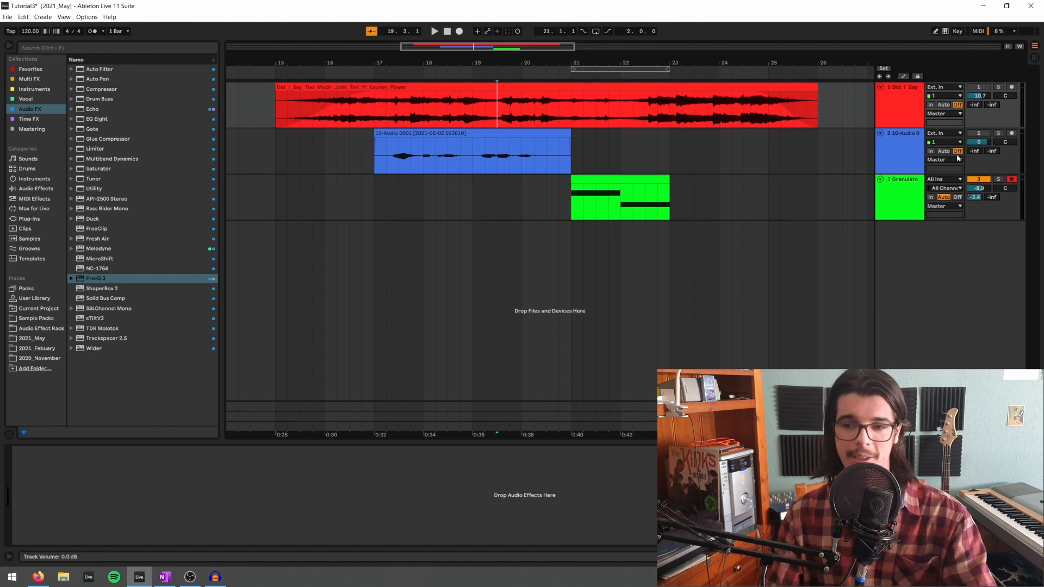
left_click(907, 194)
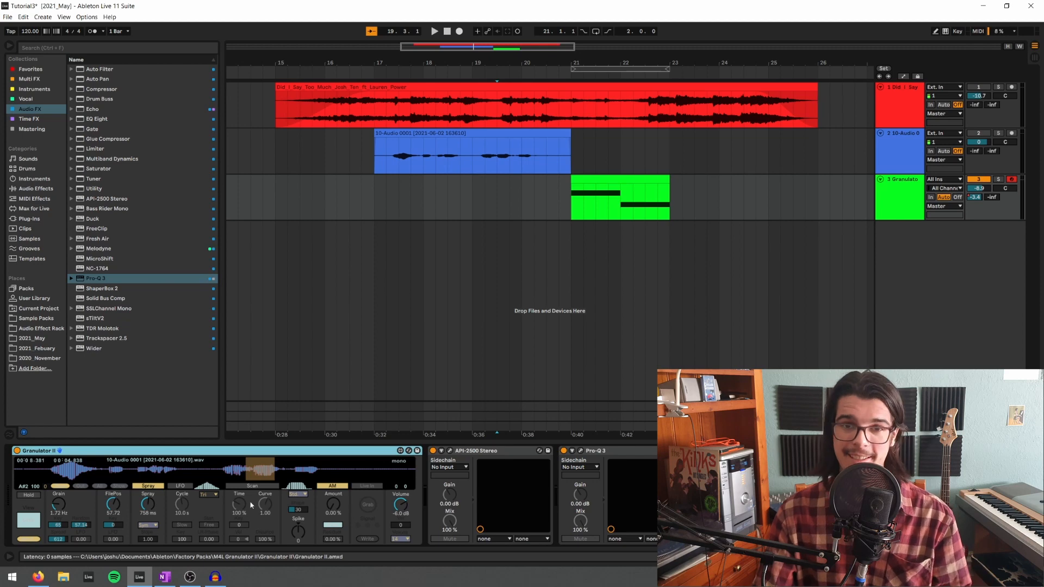
- Add a MIDI track with Granulator II and a copy of the bar 21 MIDI clip, loading the blue vocal clip into the device
left_click(904, 189)
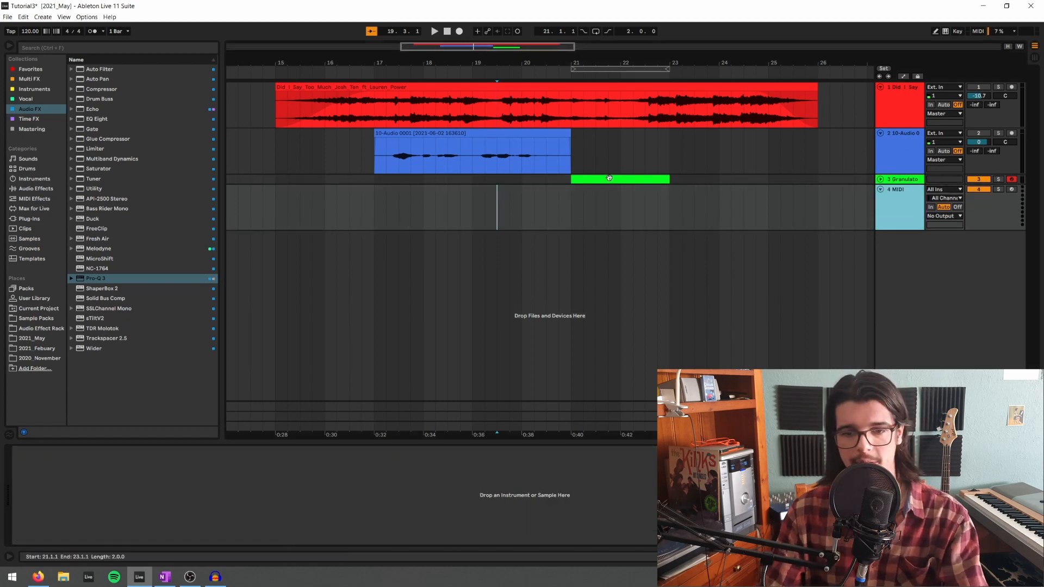
left_click_drag(609, 178, 605, 221)
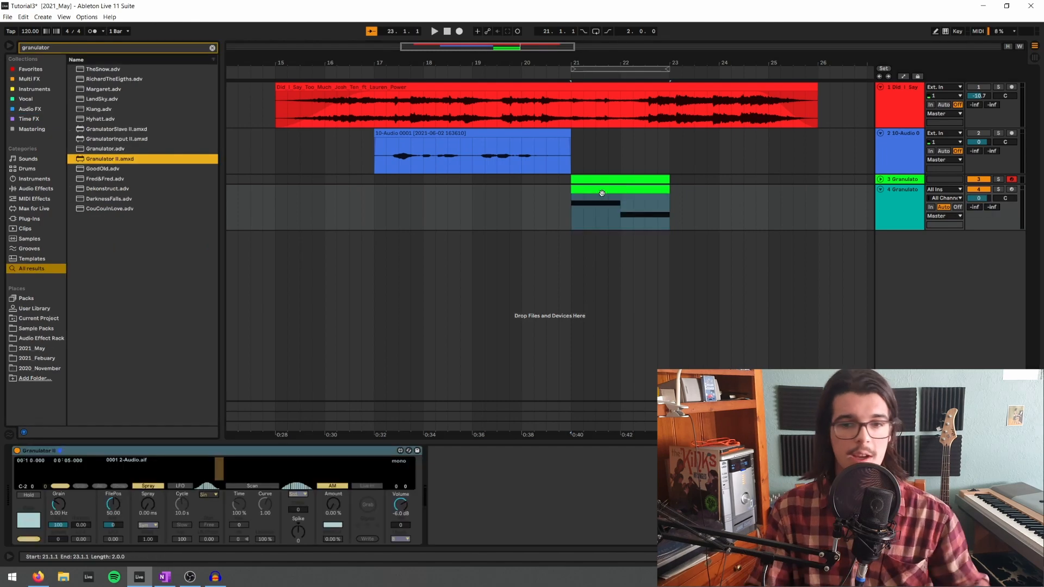
left_click_drag(513, 138, 260, 472)
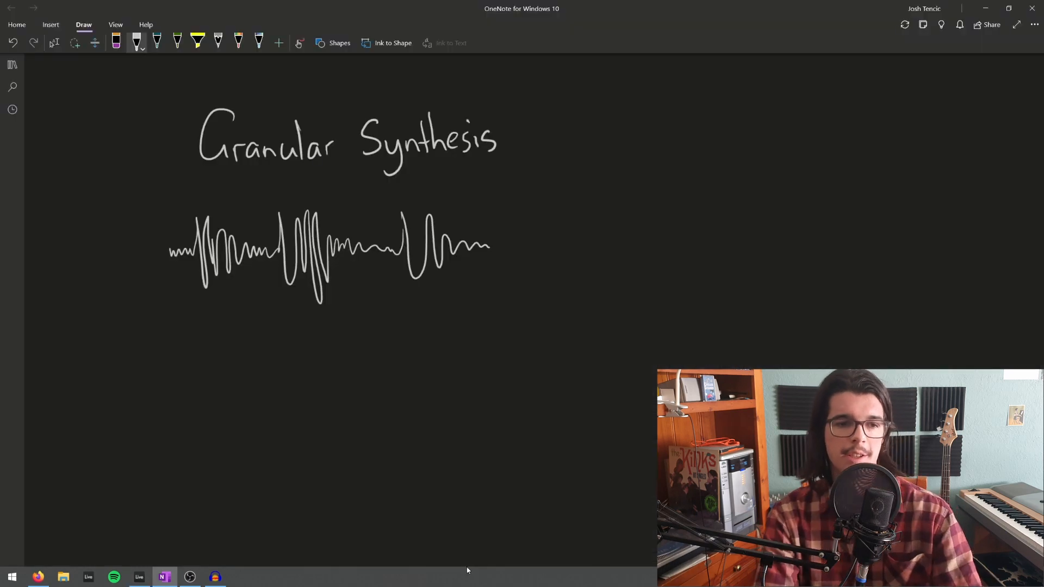
- Handwrite the label "Audio waveform" between the "Granular Synthesis" heading and the sketched waveform
mouse_move(202, 209)
left_mouse_down()
mouse_move(212, 187)
mouse_move(222, 209)
mouse_move(249, 215)
left_mouse_up()
left_click(255, 190)
mouse_move(254, 200)
left_mouse_down()
mouse_move(254, 214)
mouse_move(322, 196)
left_mouse_up()
mouse_move(332, 201)
left_mouse_down()
mouse_move(369, 217)
mouse_move(378, 200)
mouse_move(392, 200)
left_mouse_up()
left_click_drag(395, 209, 414, 207)
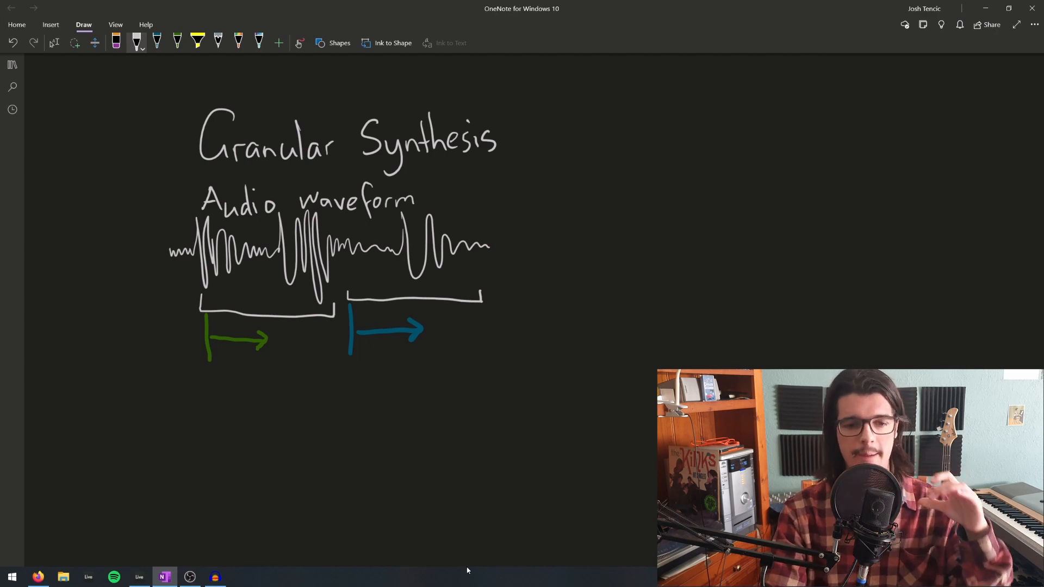
- Paste a copy of the sketched waveform beside the original and annotate it above with "FilePos" and "spray=0"
key("ctrl+v")
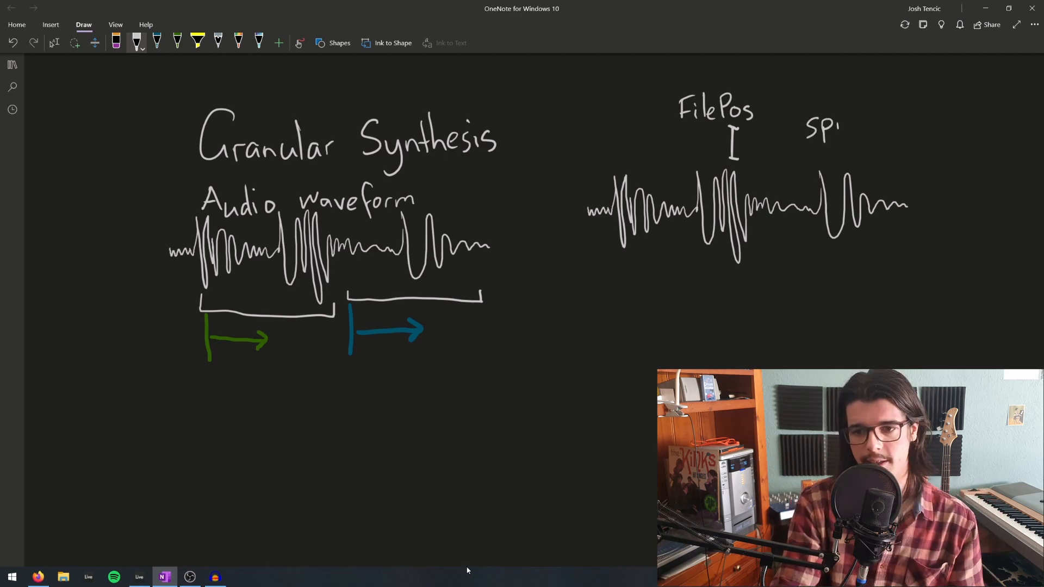
left_click_drag(837, 128, 845, 117)
mouse_move(853, 119)
left_mouse_down()
mouse_move(849, 145)
mouse_move(888, 122)
left_mouse_up()
left_click_drag(880, 130, 907, 110)
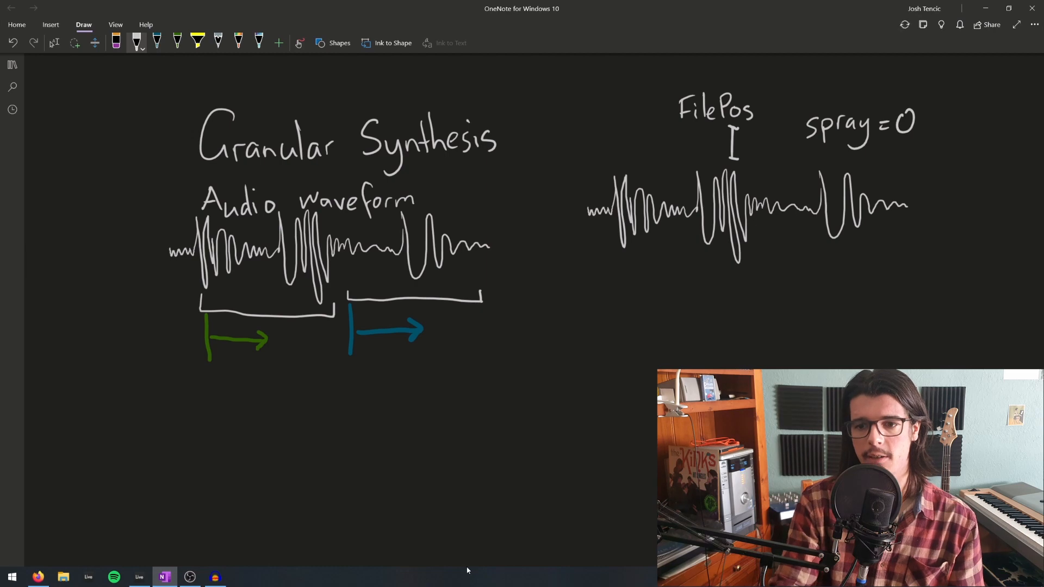
- Change the handwritten spray value to 10 and draw a wide bracket across the top of the copied waveform
mouse_move(731, 169)
left_mouse_down()
mouse_move(733, 249)
mouse_move(734, 175)
mouse_move(737, 239)
left_mouse_up()
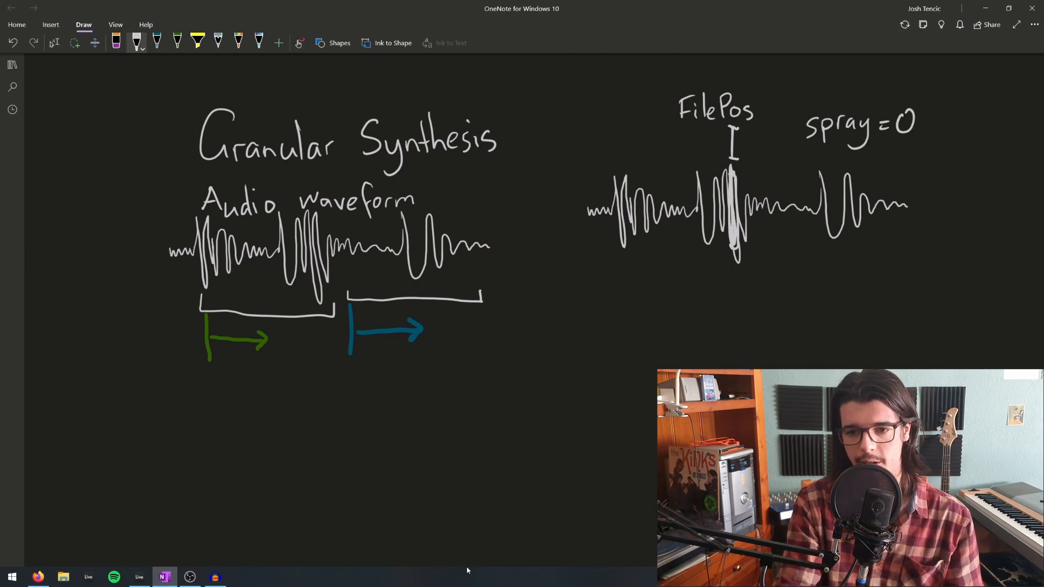
key("ctrl+z")
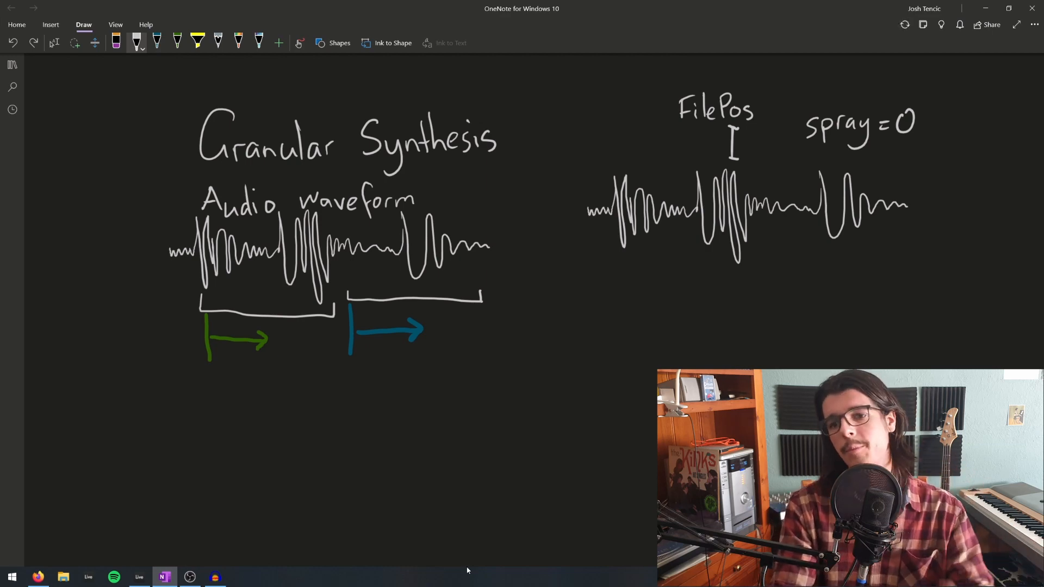
key("ctrl+z")
left_click_drag(610, 172, 870, 176)
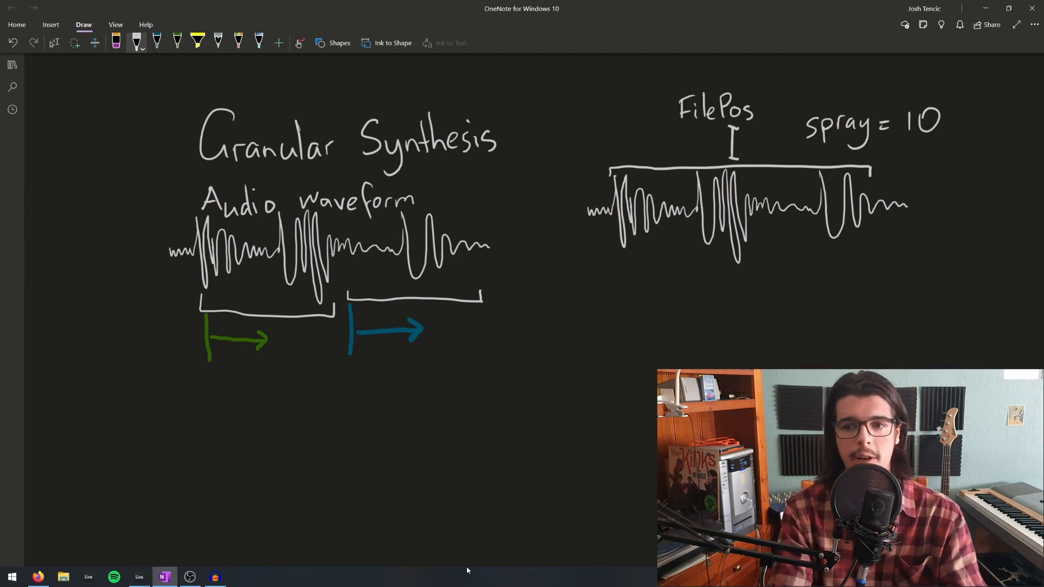
- Handwrite "length" directly above the spray label
left_click_drag(811, 80, 814, 105)
mouse_move(818, 98)
left_mouse_down()
mouse_move(841, 103)
mouse_move(841, 117)
mouse_move(854, 108)
left_mouse_up()
left_click_drag(861, 74, 876, 108)
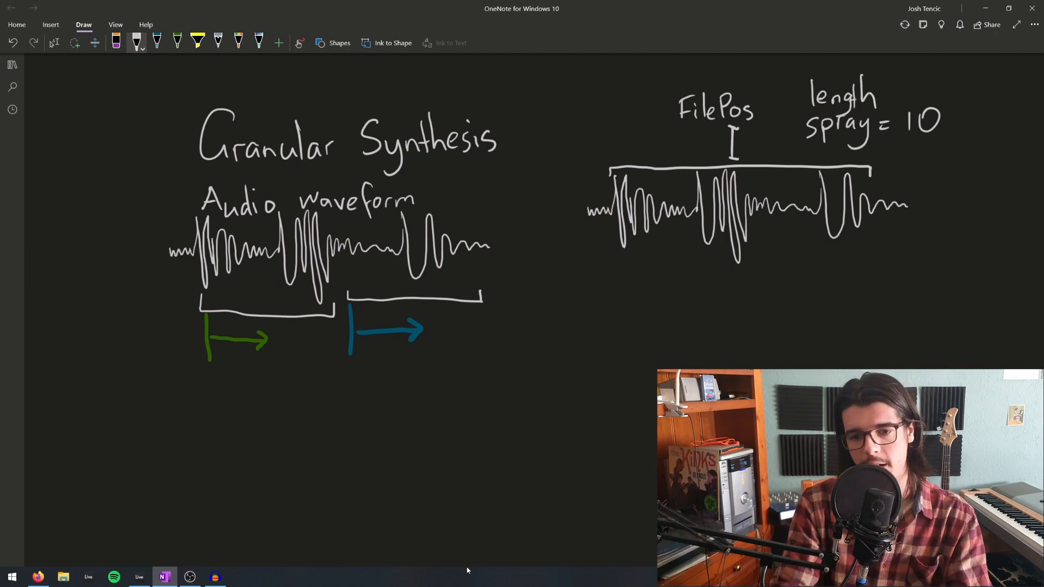
- Try illustrating grain lengths with a short bracket and wide brackets below the copied waveform
left_click_drag(611, 266, 621, 271)
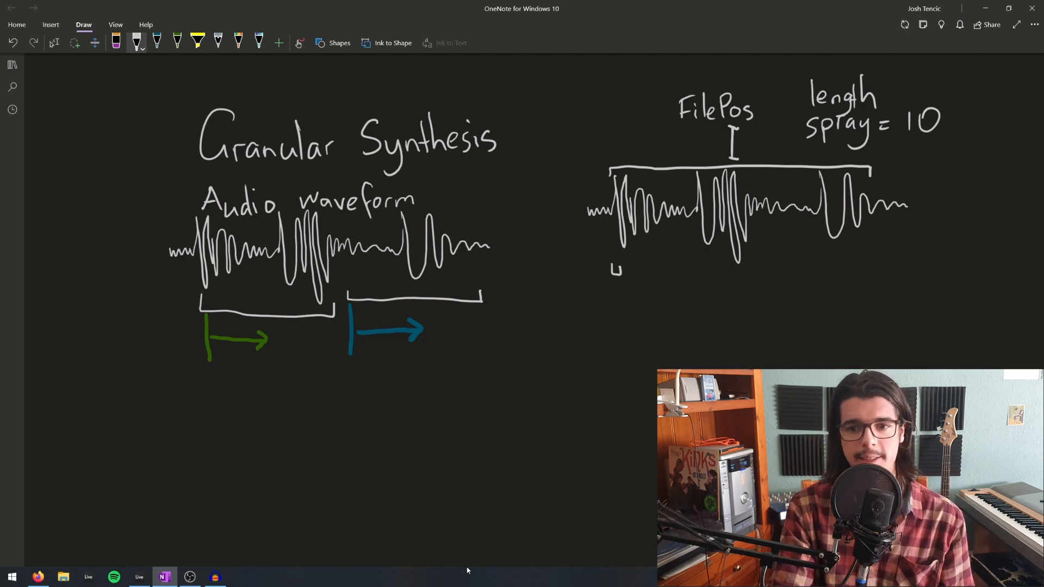
key("ctrl+z")
mouse_move(616, 272)
left_mouse_down()
mouse_move(733, 286)
mouse_move(851, 271)
left_mouse_up()
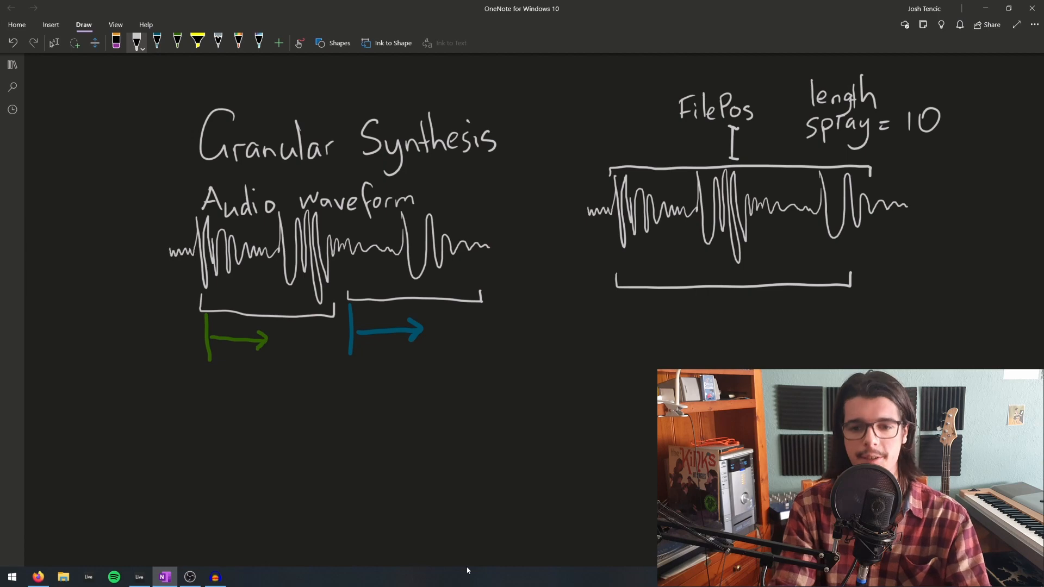
mouse_move(818, 278)
left_mouse_down()
mouse_move(820, 297)
mouse_move(972, 280)
left_mouse_up()
key("ctrl+z")
key("ctrl+z")
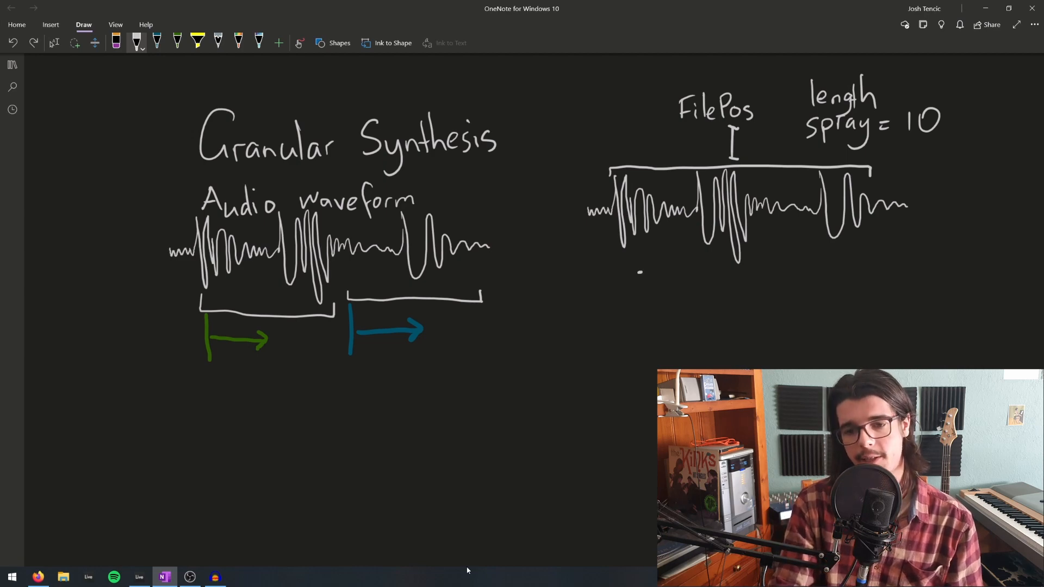
- Mark scattered grains as a row of five dots beneath the copied waveform
left_click(756, 280)
left_click(863, 276)
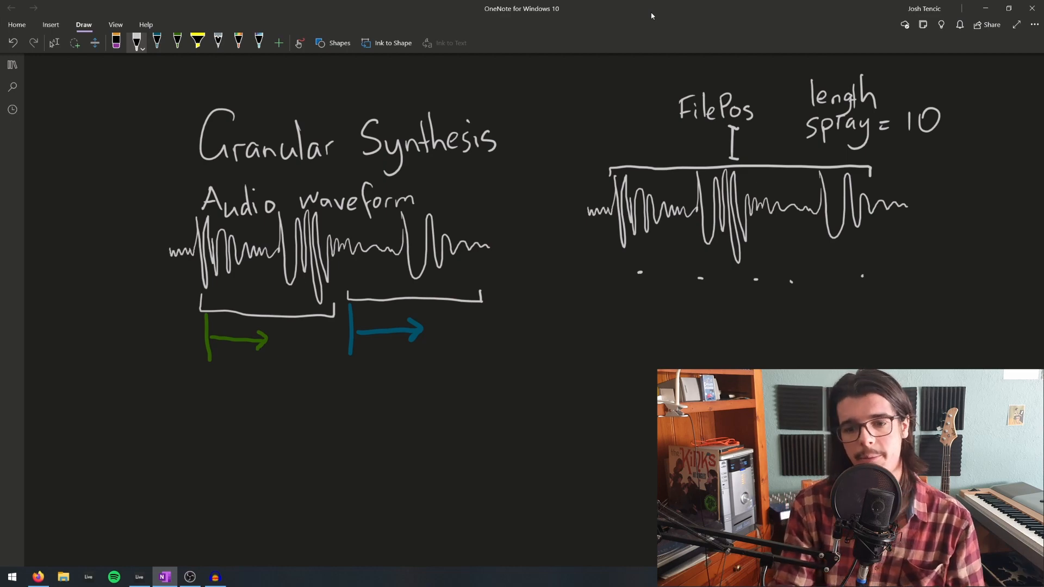
- Handwrite "Volume" below the dots, with a second line ending in an arrow underneath it
left_click_drag(724, 324, 739, 325)
left_click_drag(752, 337, 753, 337)
mouse_move(758, 322)
left_mouse_down()
mouse_move(761, 347)
mouse_move(778, 346)
left_mouse_up()
left_click_drag(782, 337, 821, 347)
left_click_drag(737, 362, 729, 369)
left_click_drag(794, 358, 796, 369)
left_click_drag(859, 364, 852, 369)
left_click_drag(866, 369, 906, 365)
left_click_drag(886, 360, 895, 369)
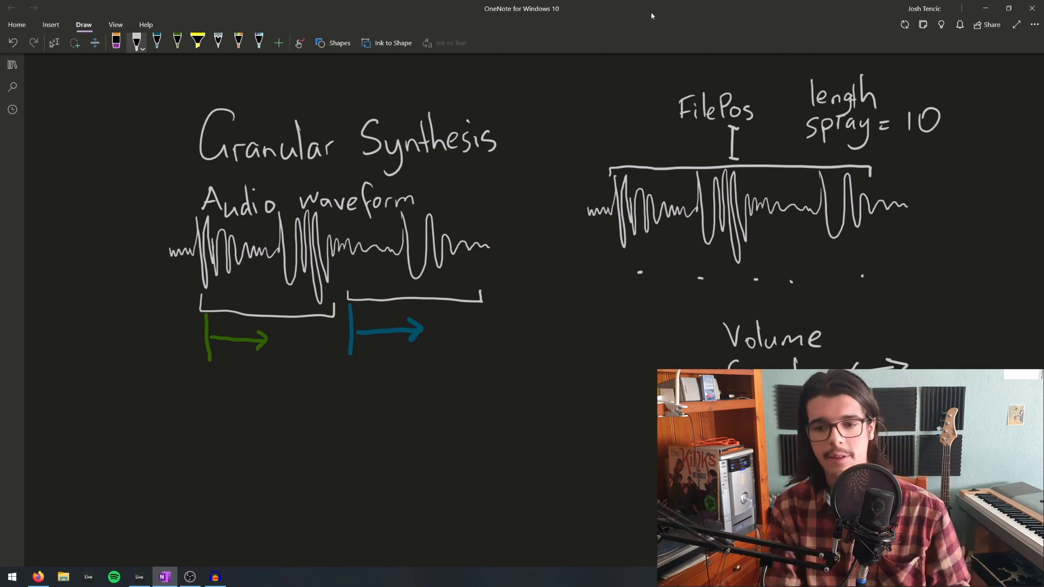
- Write "L" under the first dot and "R" under the third dot
left_click_drag(630, 281, 649, 299)
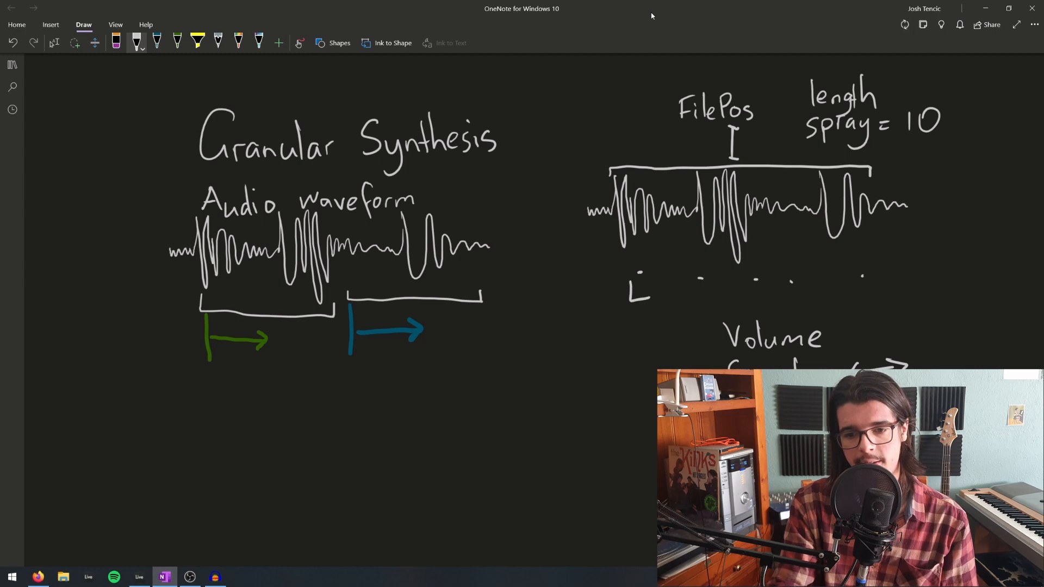
left_click_drag(758, 291, 759, 304)
left_click_drag(757, 288, 775, 306)
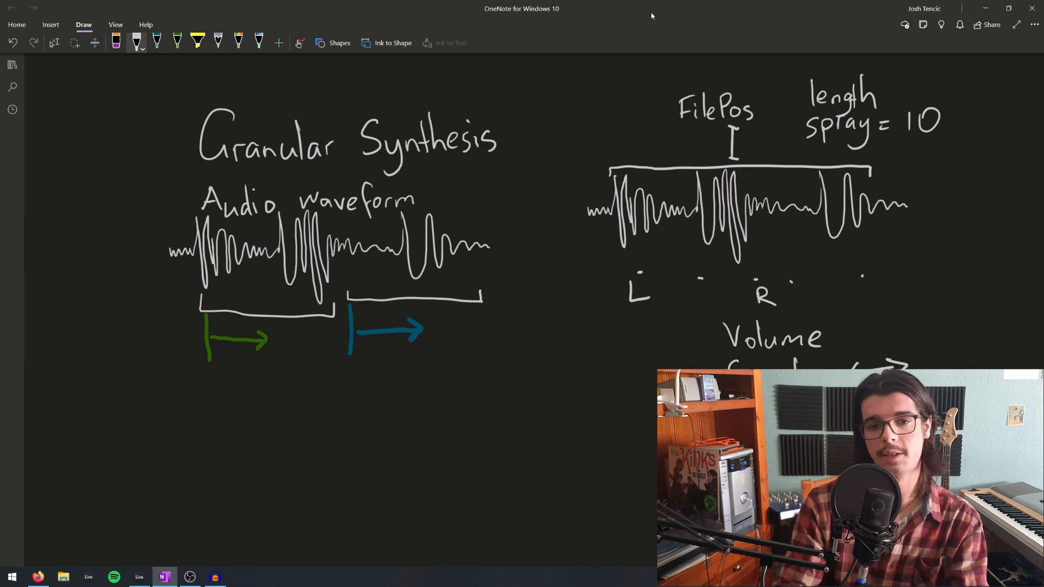
- Switch to Ableton Live and move Granulator II's file position to 59.47 while auditioning the MIDI clip
key("alt+Tab")
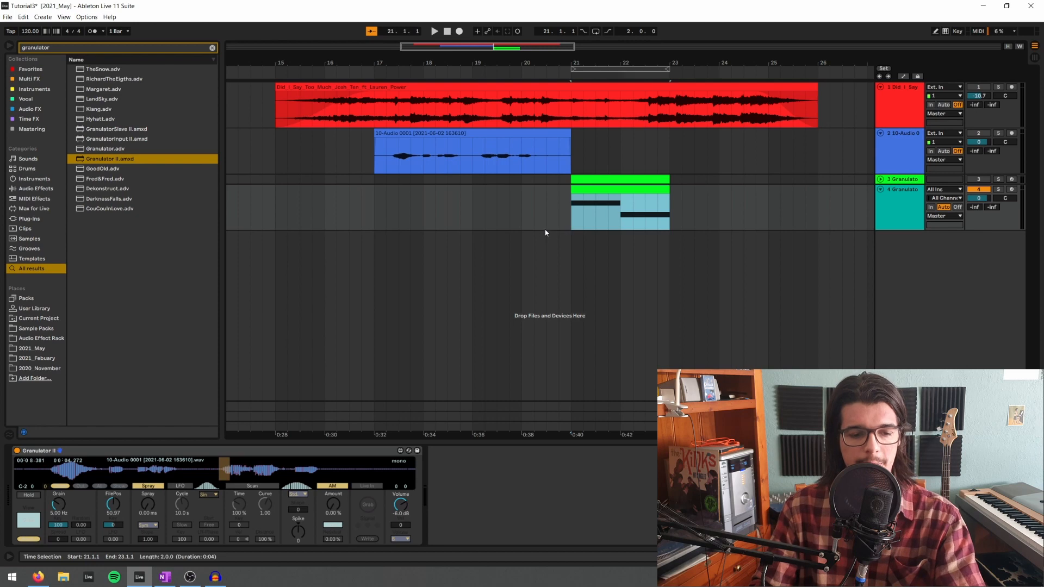
left_click_drag(228, 471, 266, 470)
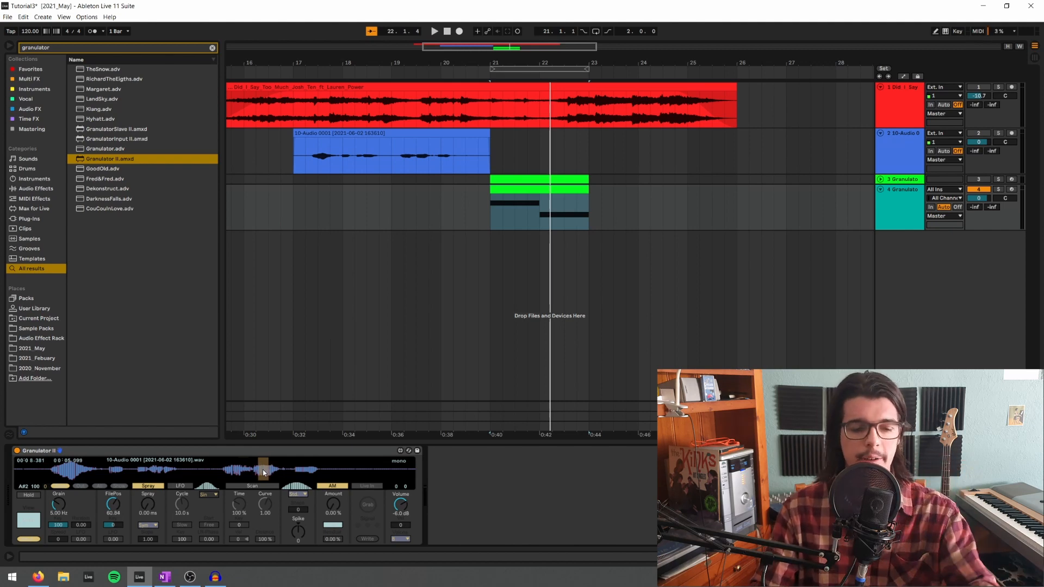
key("space")
mouse_move(262, 468)
left_mouse_down()
mouse_move(310, 465)
mouse_move(229, 475)
mouse_move(269, 471)
mouse_move(242, 473)
mouse_move(257, 469)
left_mouse_up()
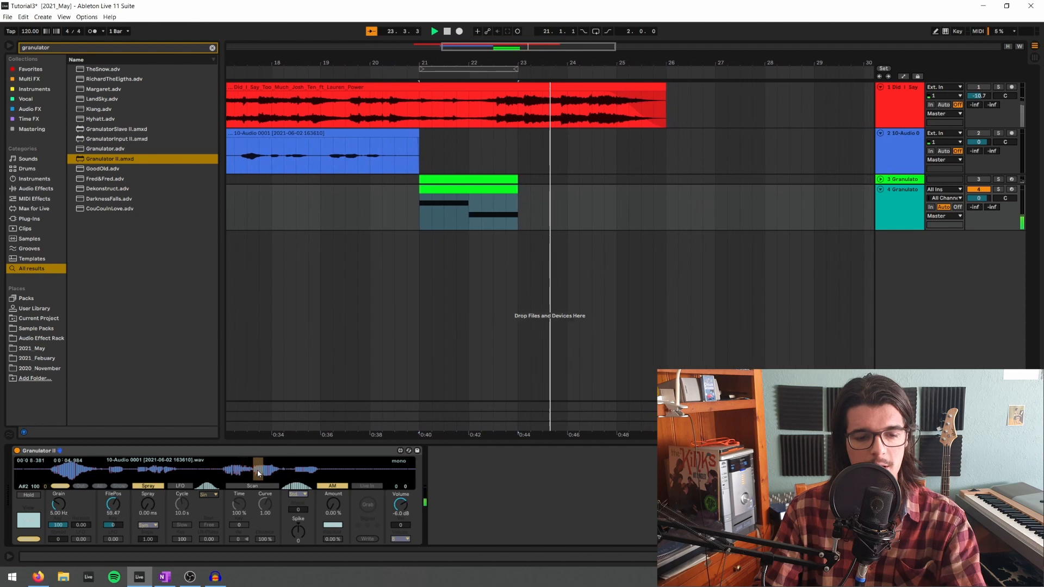
key("space")
- Turn off the playback Follow option and move Granulator II's file position to 61.38
left_click_drag(408, 62, 410, 89)
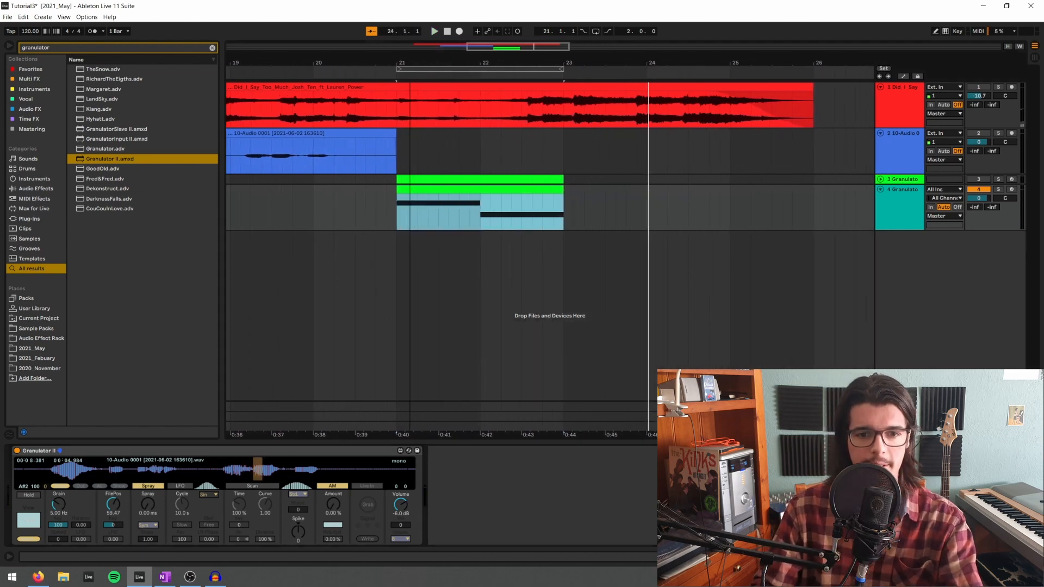
left_click(374, 32)
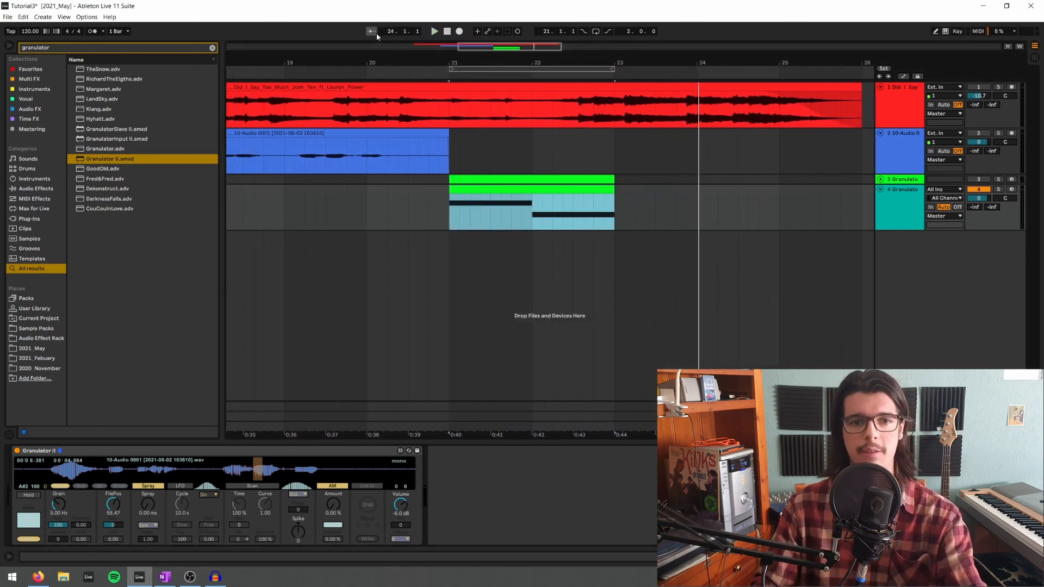
left_click_drag(257, 469, 272, 464)
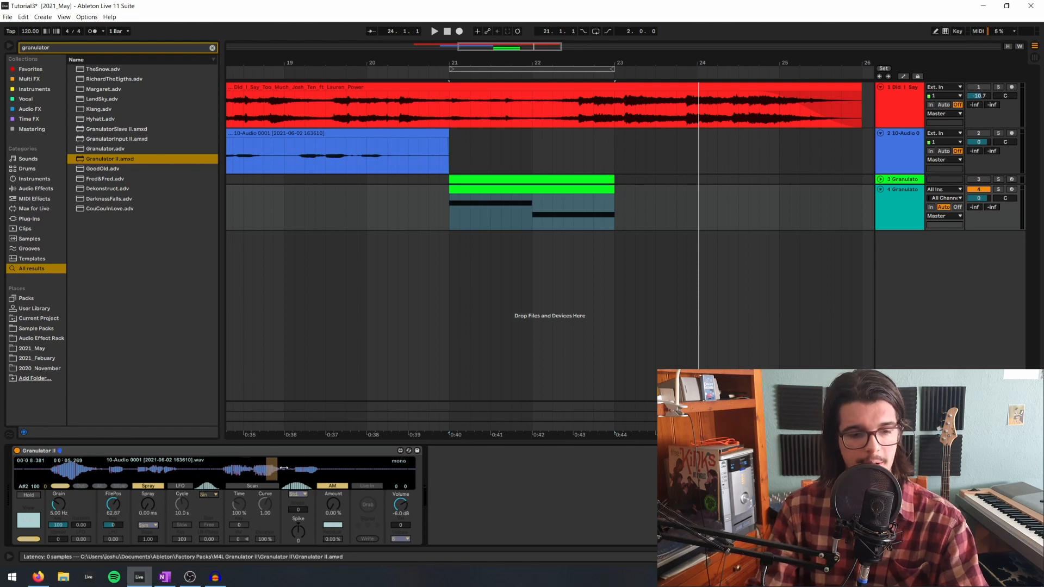
mouse_move(271, 469)
left_mouse_down()
mouse_move(249, 469)
mouse_move(265, 468)
left_mouse_up()
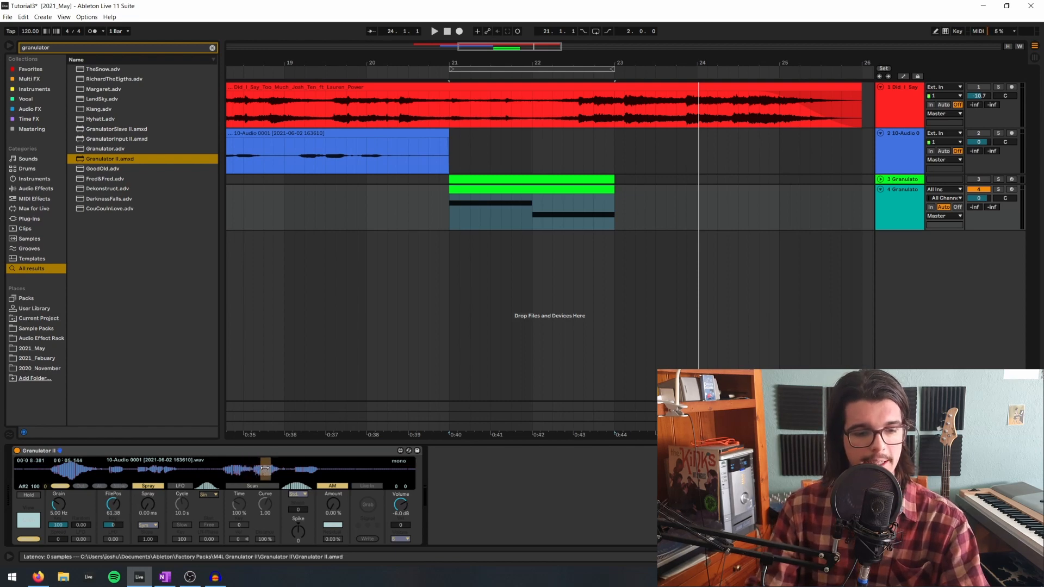
- Reposition Granulator II's file position marker within the vocal waveform, settling at about 62.78
left_click_drag(222, 471, 278, 471)
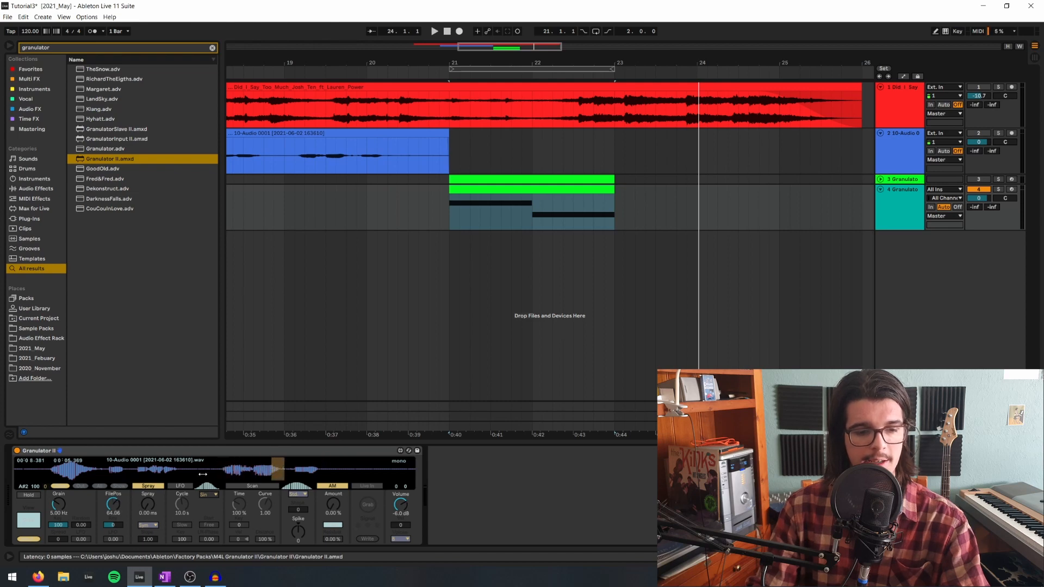
left_click(271, 472)
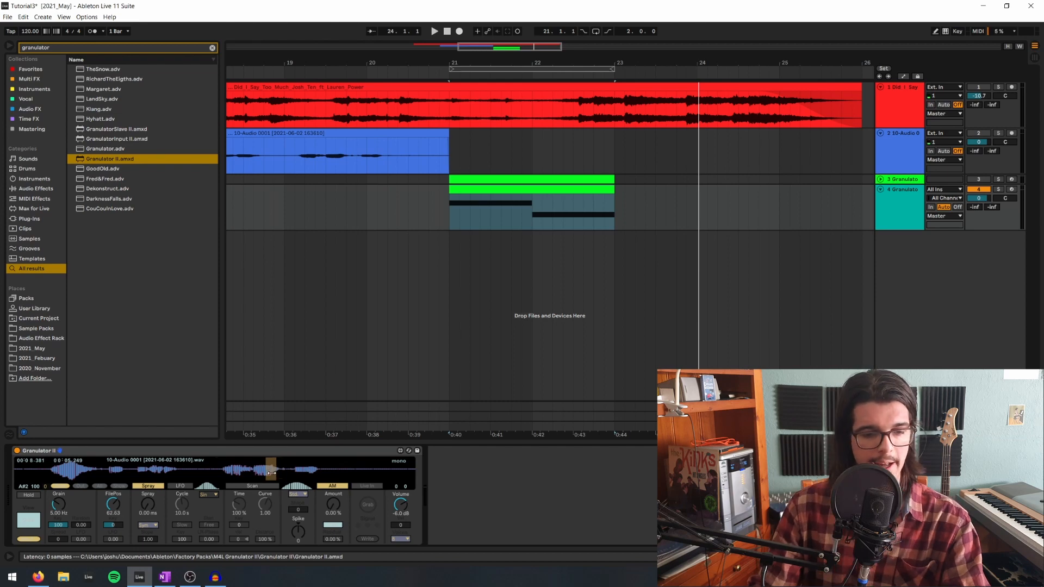
left_click_drag(271, 474, 274, 476)
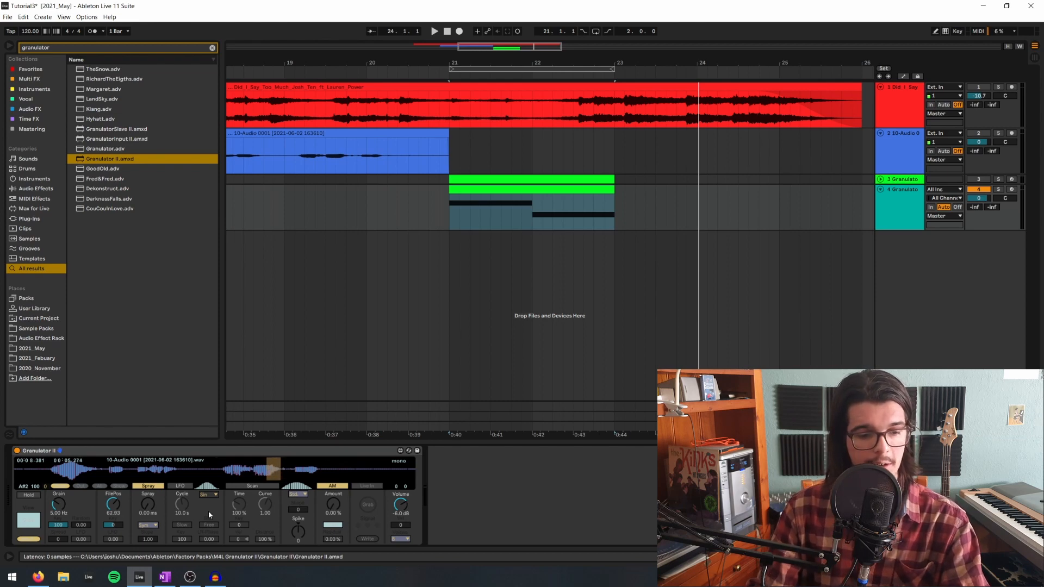
left_click(273, 469)
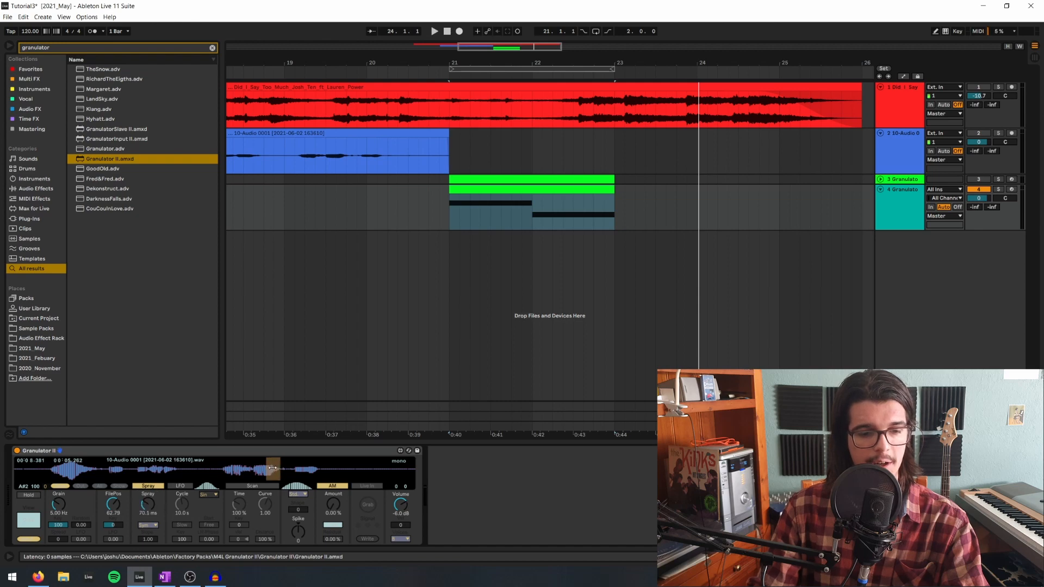
- Loop the two-bar MIDI clip, start playback and raise Granulator II's Spray to about 1 s
left_click(506, 189)
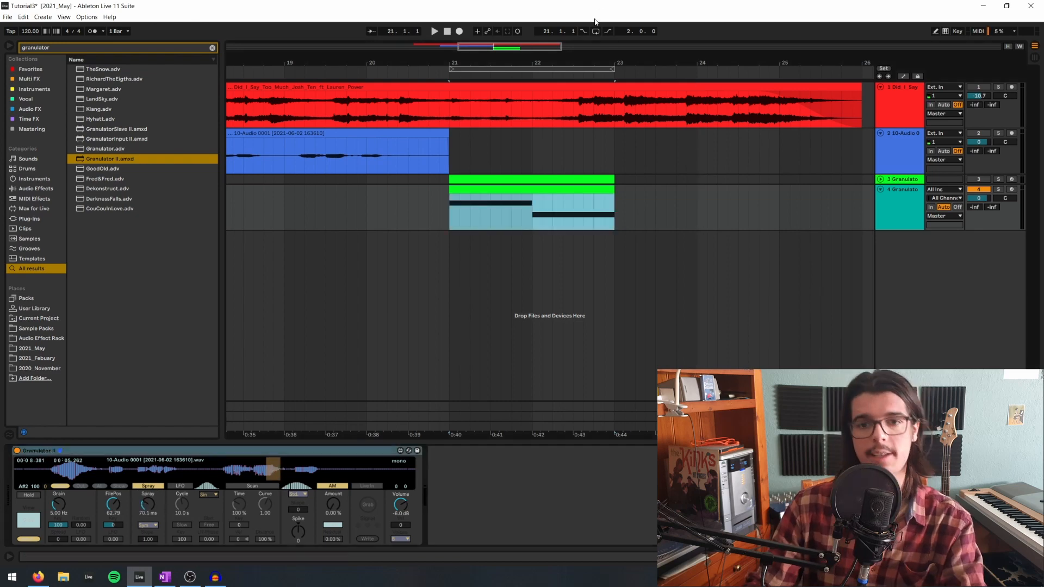
left_click(595, 31)
key("space")
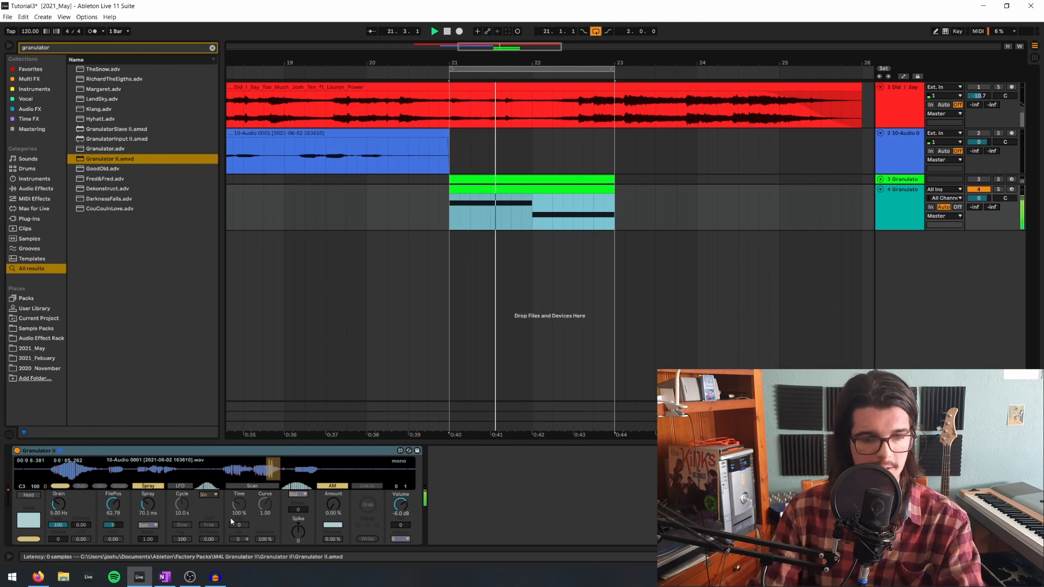
left_click_drag(148, 505, 148, 481)
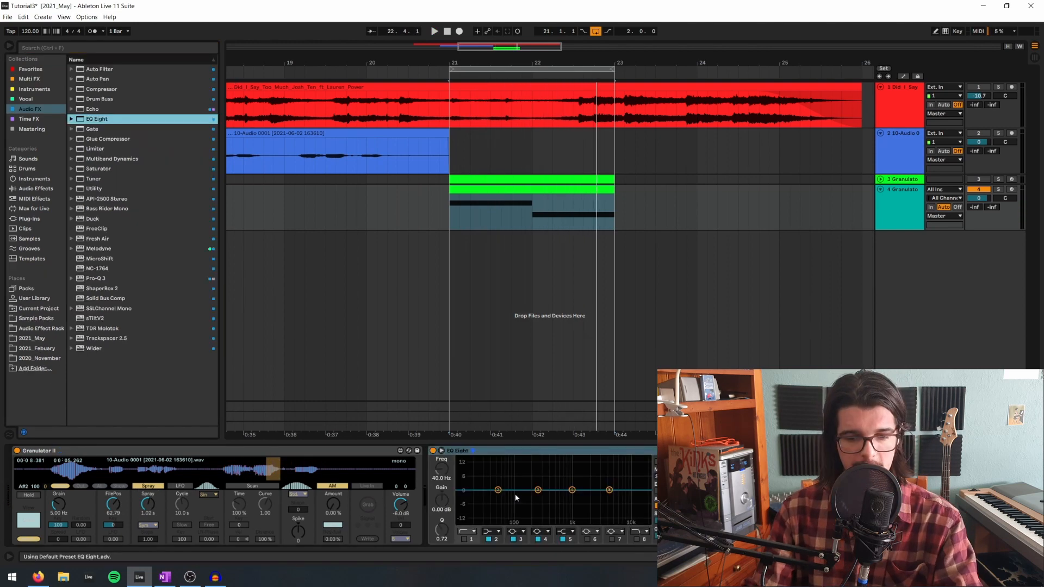
- Enable EQ Eight's first band as a low cut, lower the low mids and dip the curve around 8.80 kHz
left_click(463, 539)
left_click_drag(498, 490, 540, 497)
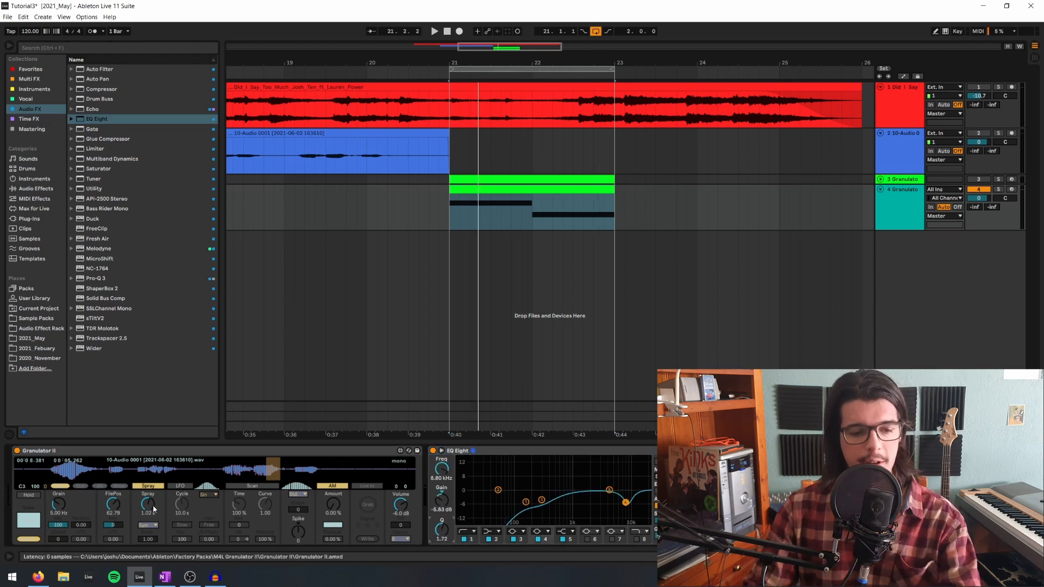
- Lower Granulator II's grain frequency to 2.07 Hz and move the file position to about 59.52
left_click_drag(279, 466, 274, 470)
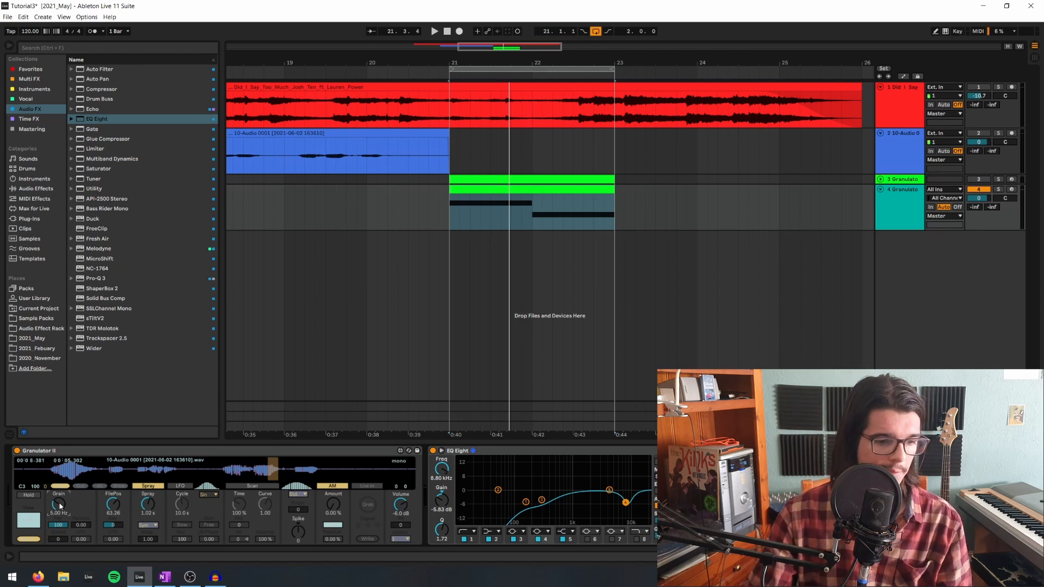
left_click_drag(58, 504, 58, 514)
left_click_drag(273, 469, 266, 469)
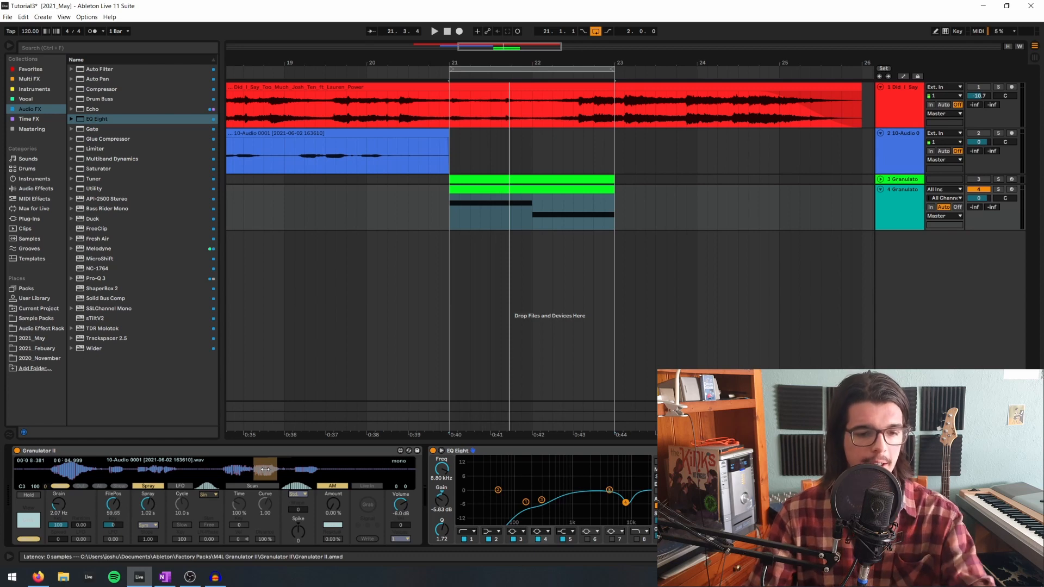
- Choose a new voice count in Granulator II and toggle playback of the loop
left_click(396, 538)
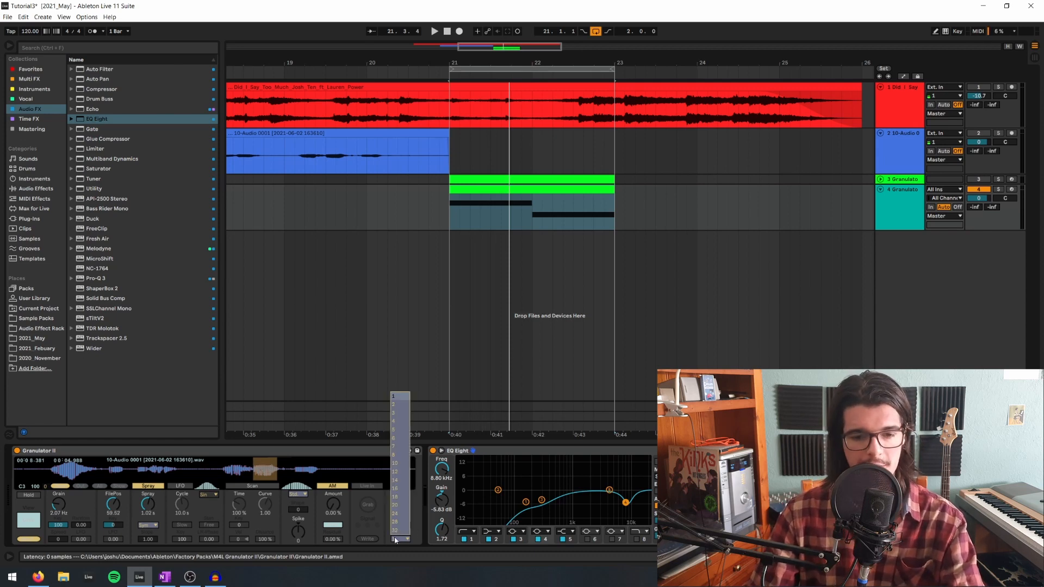
left_click(408, 541)
left_click(408, 539)
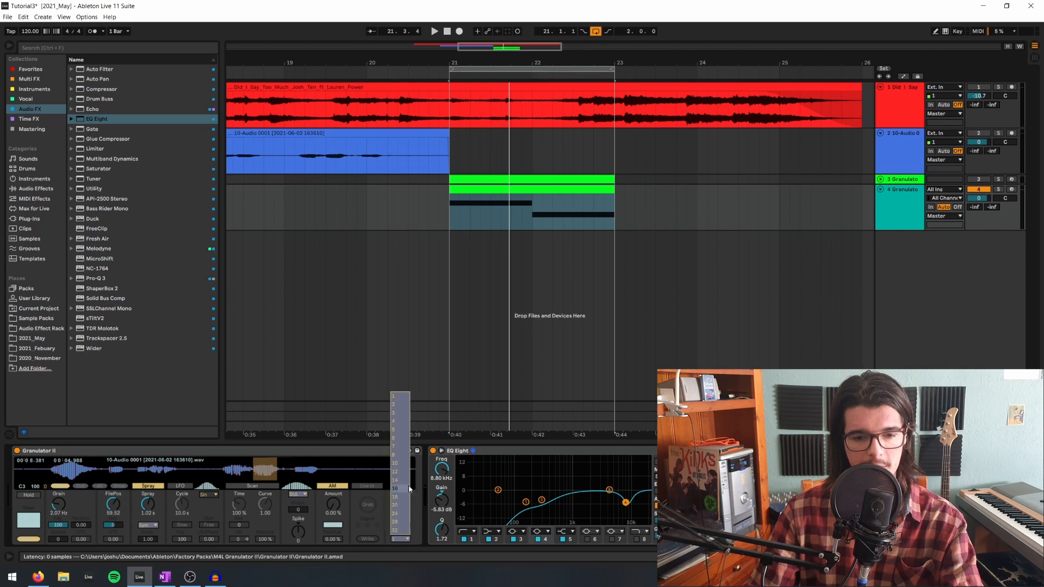
left_click(404, 417)
key("space")
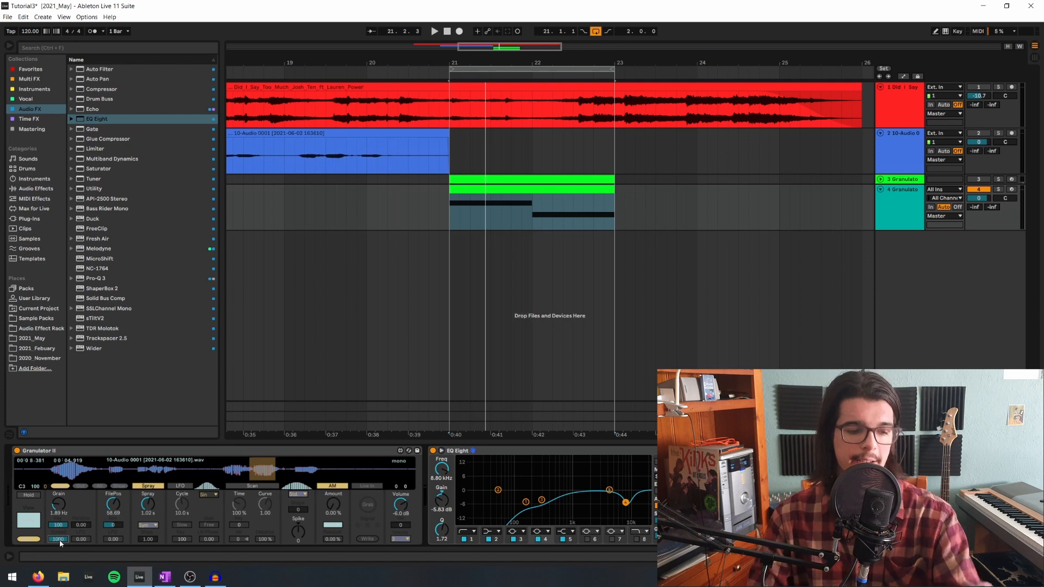
- Audition the looped granular sound twice, stopping playback after each pass
key("space")
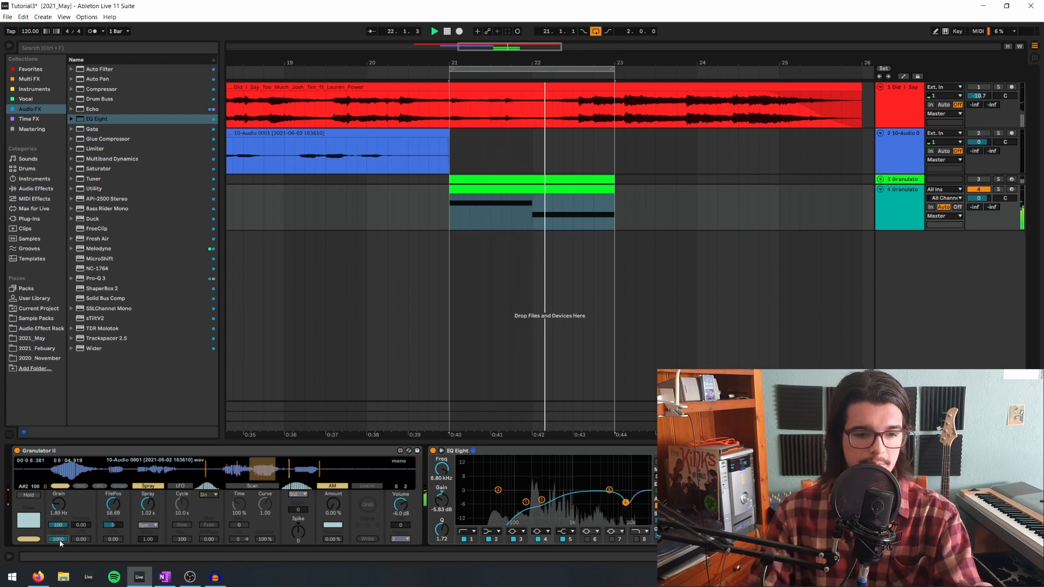
key("space")
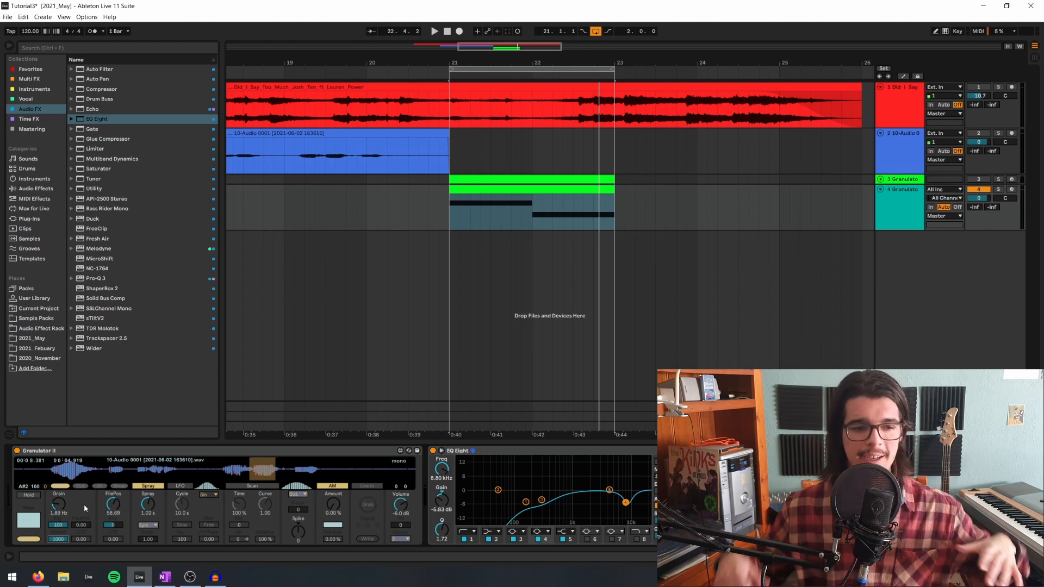
key("space")
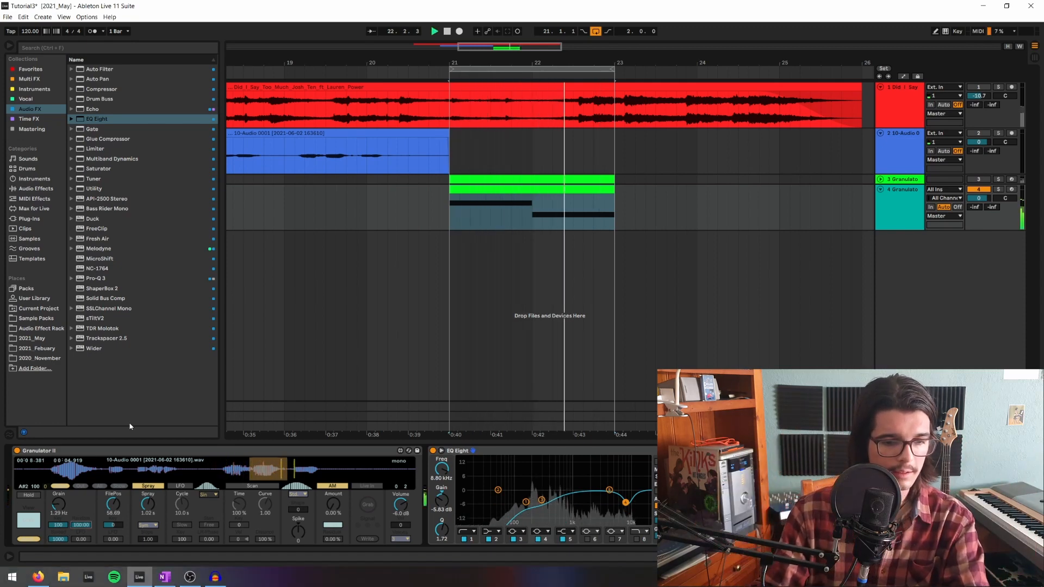
key("space")
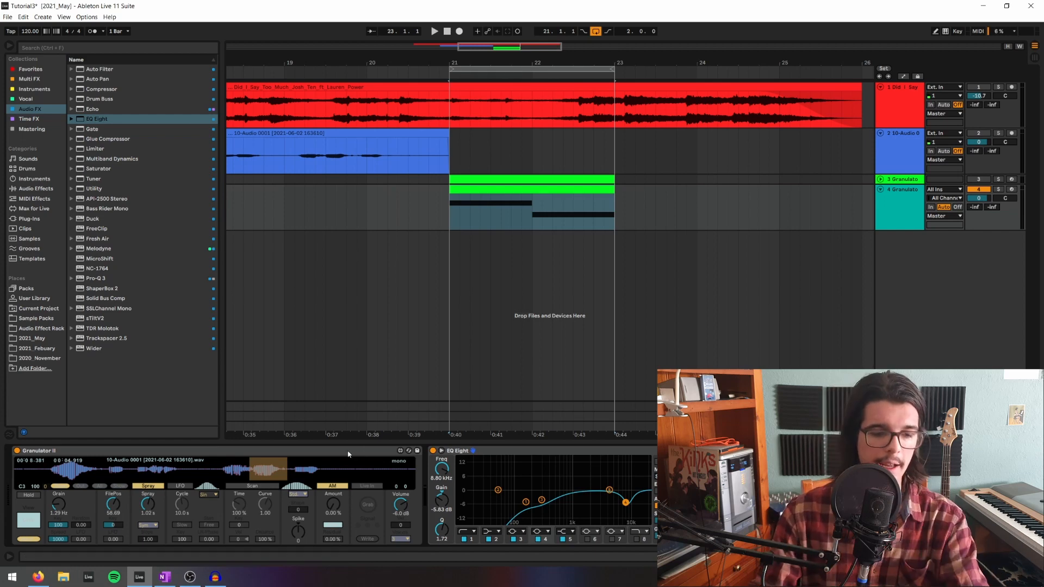
- Enable Granulator II's Scan section and toggle playback of the loop
left_click(261, 486)
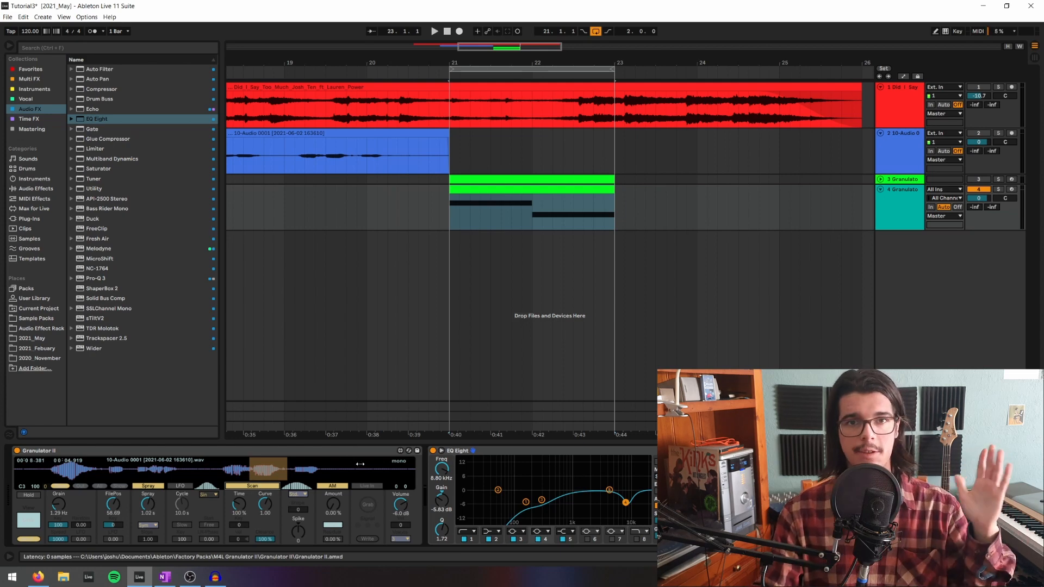
key("space")
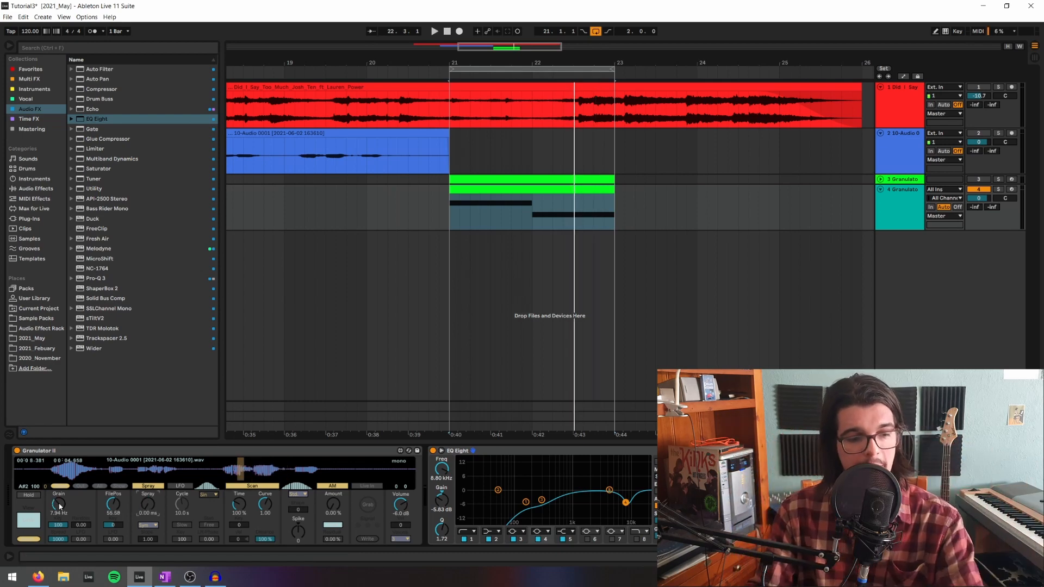
- Reduce the grain frequency to 6.74 Hz, start playback and move the file position earlier in the waveform
left_click_drag(59, 505, 59, 508)
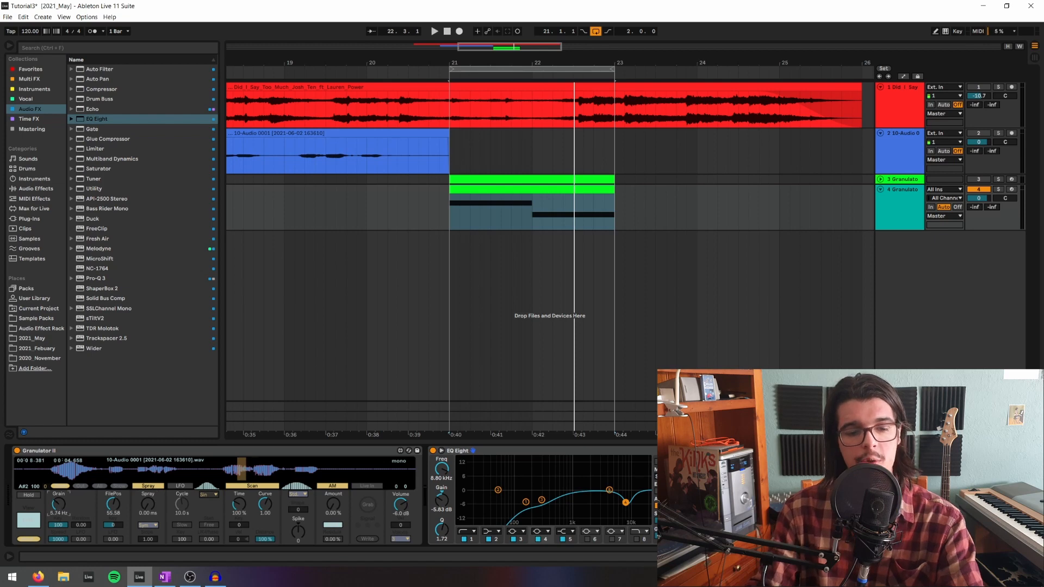
key("space")
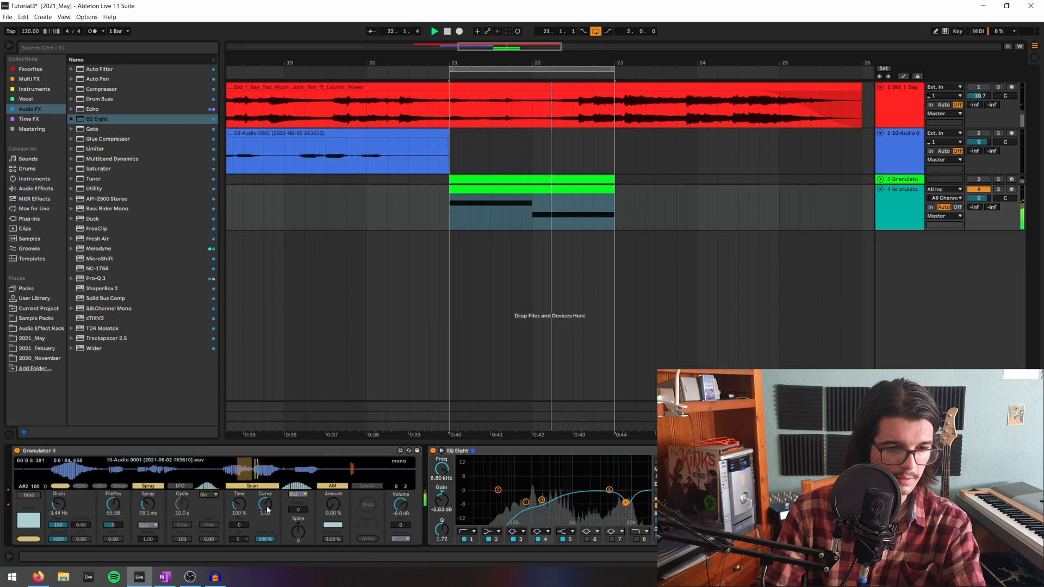
left_click_drag(244, 469, 229, 470)
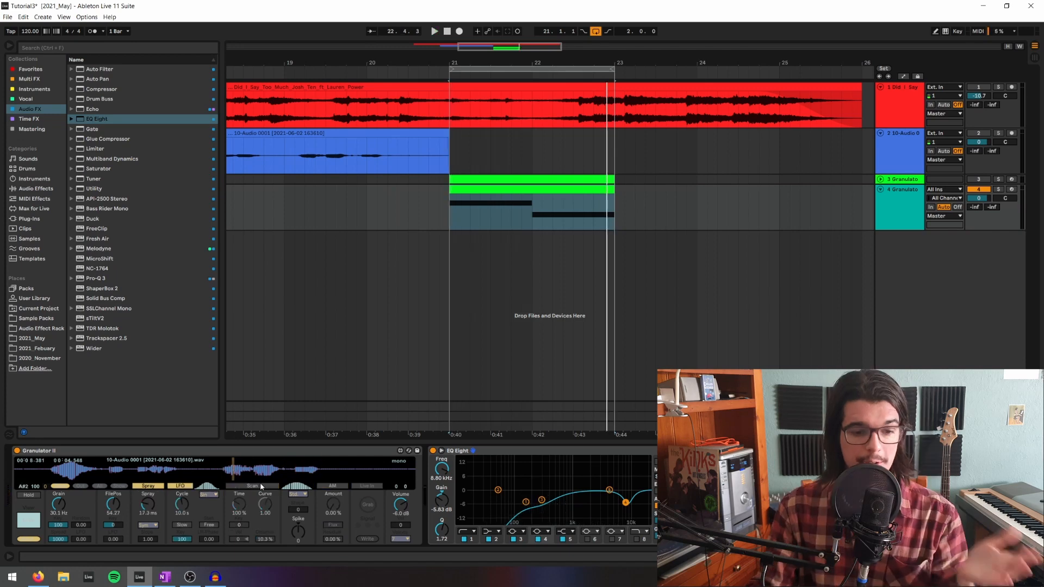
- Show FilePos automation on the Granulator track and shape it to rise from bar 21 to 76.37 at bar 22 and fall by bar 23
right_click(114, 505)
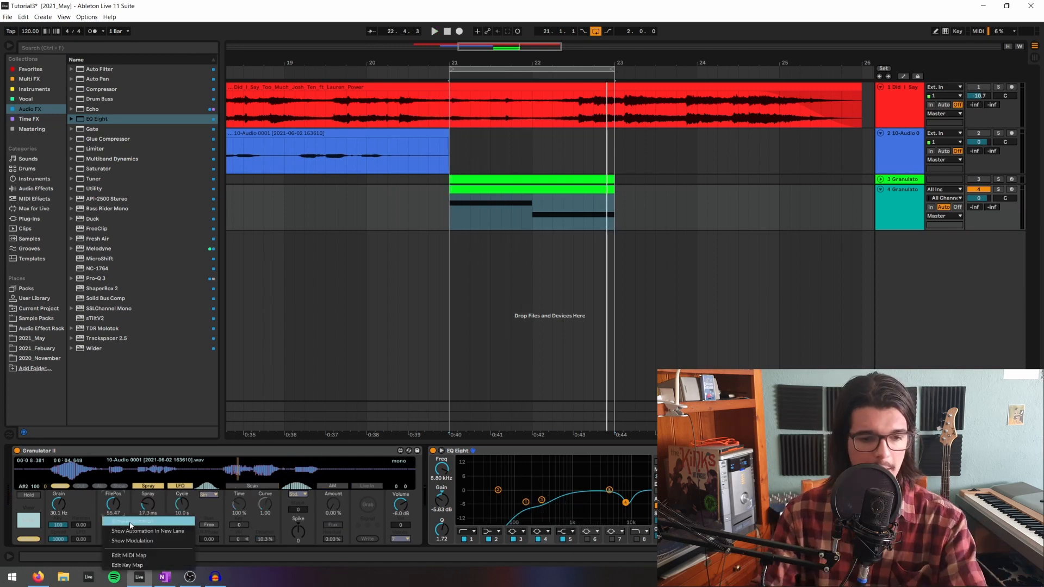
left_click(130, 520)
left_click(451, 208)
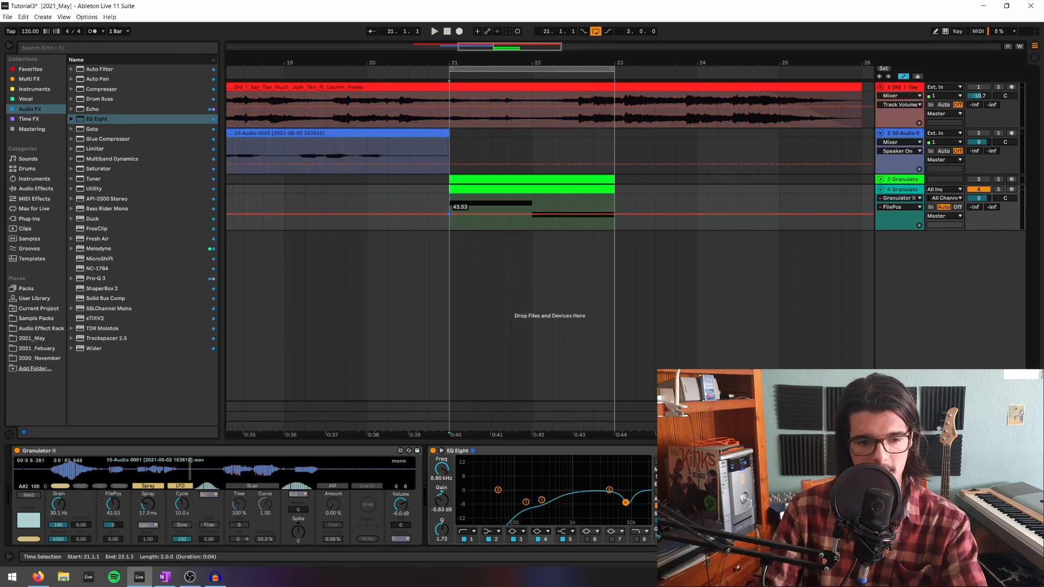
left_click_drag(614, 211, 532, 204)
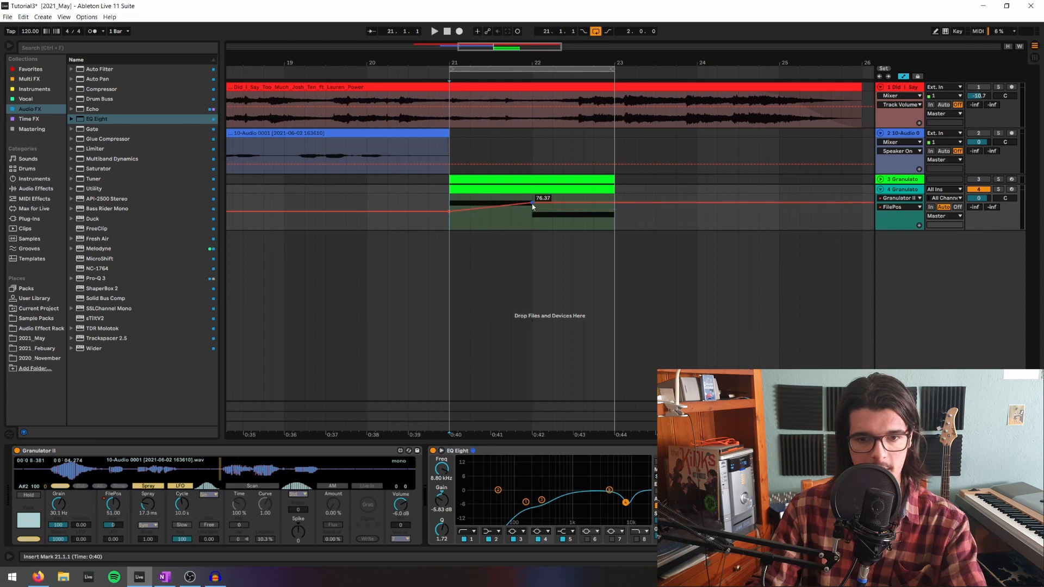
mouse_move(532, 209)
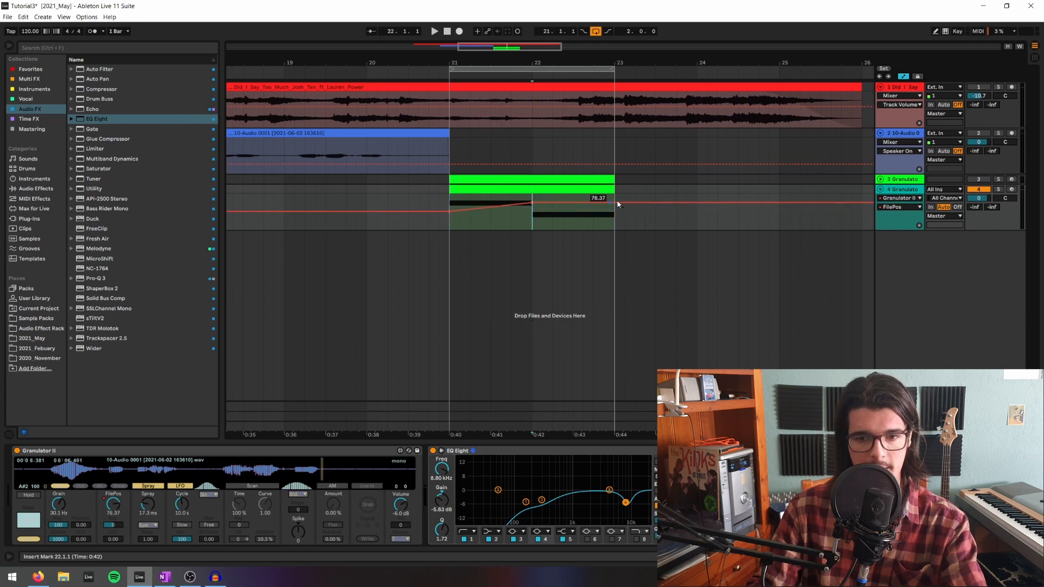
left_click_drag(615, 204, 614, 209)
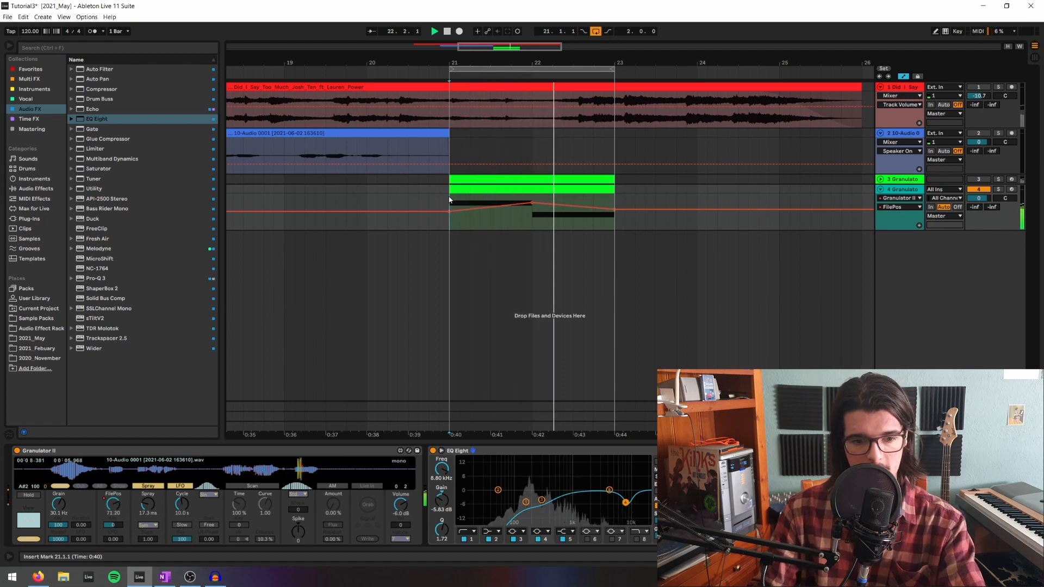
- Audition the file position automation around bar 22 and from 22.3, stopping playback at the end
key("space")
left_click(530, 217)
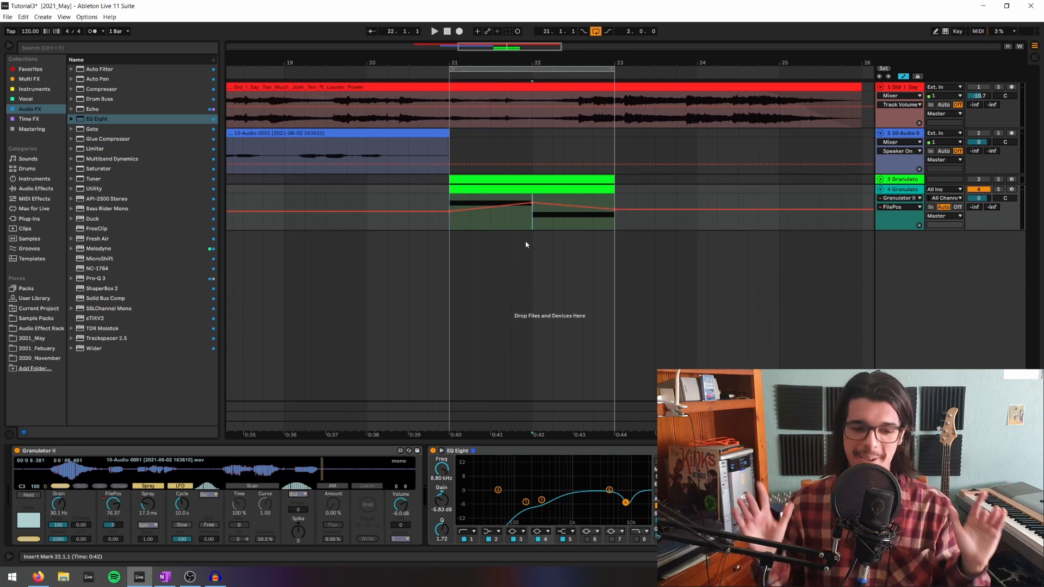
key("space")
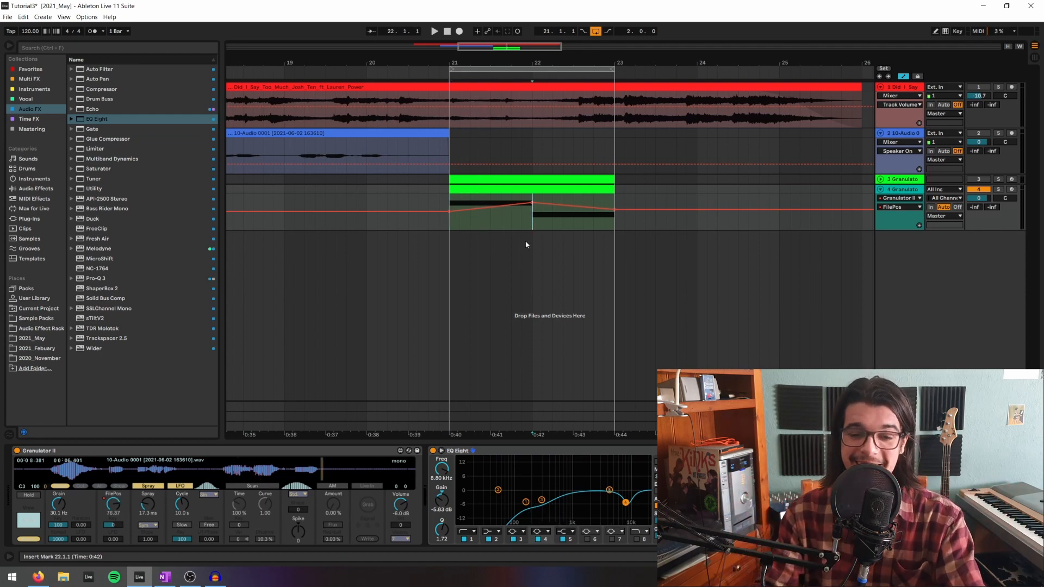
left_click(573, 216)
left_click_drag(453, 229, 529, 220)
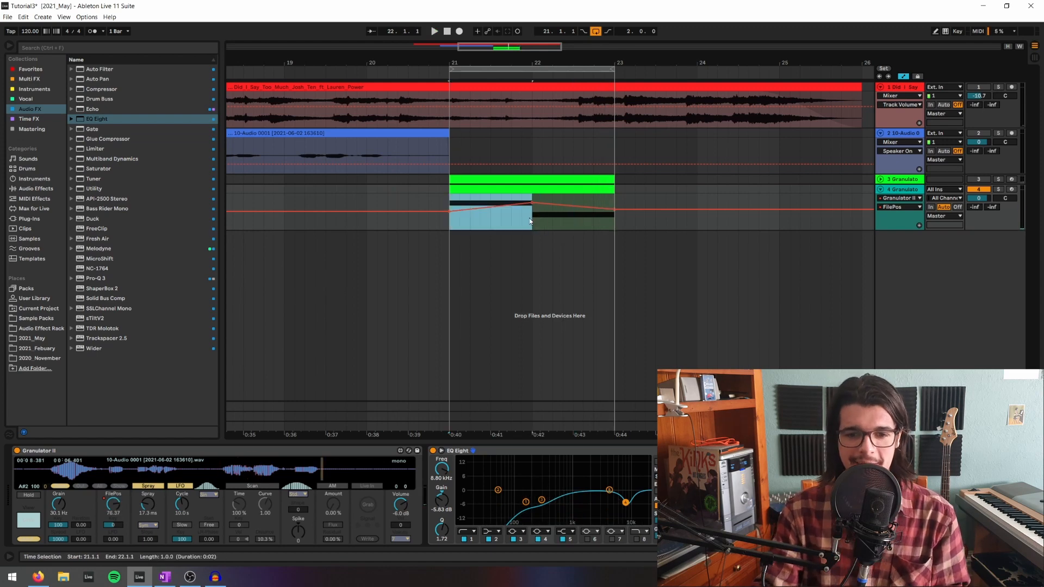
left_click(576, 219)
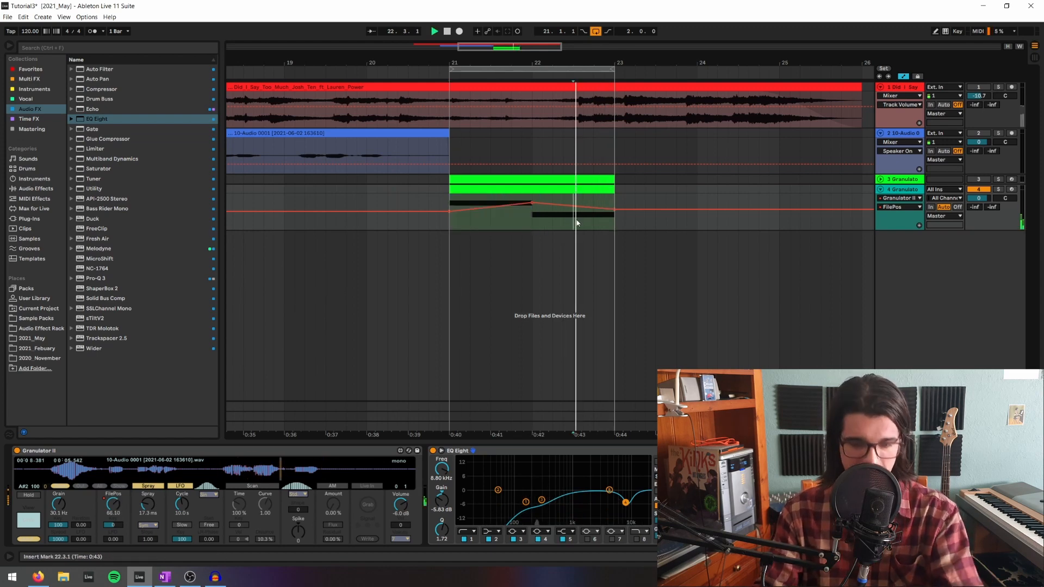
key("space")
key("space")
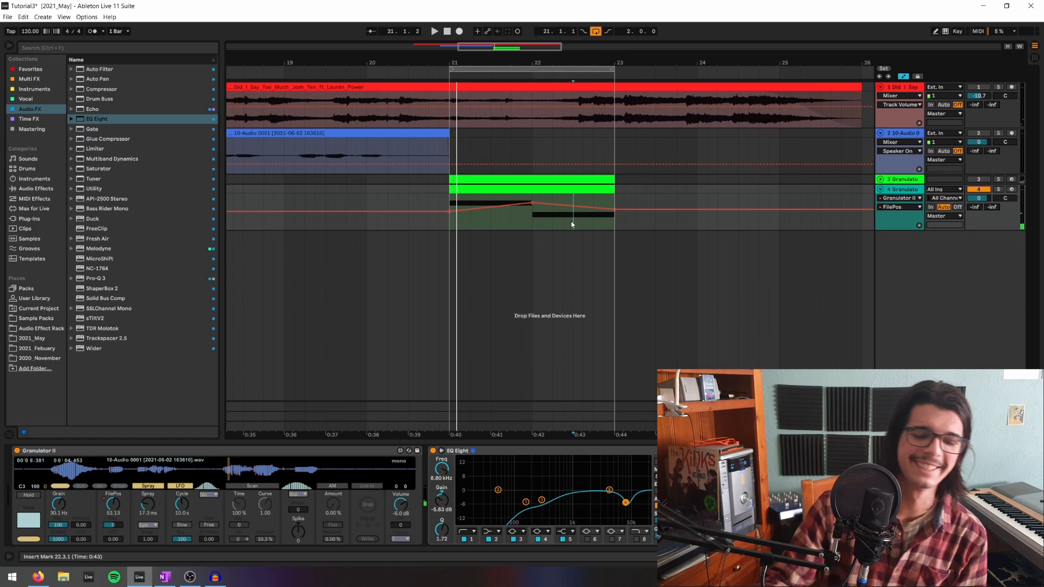